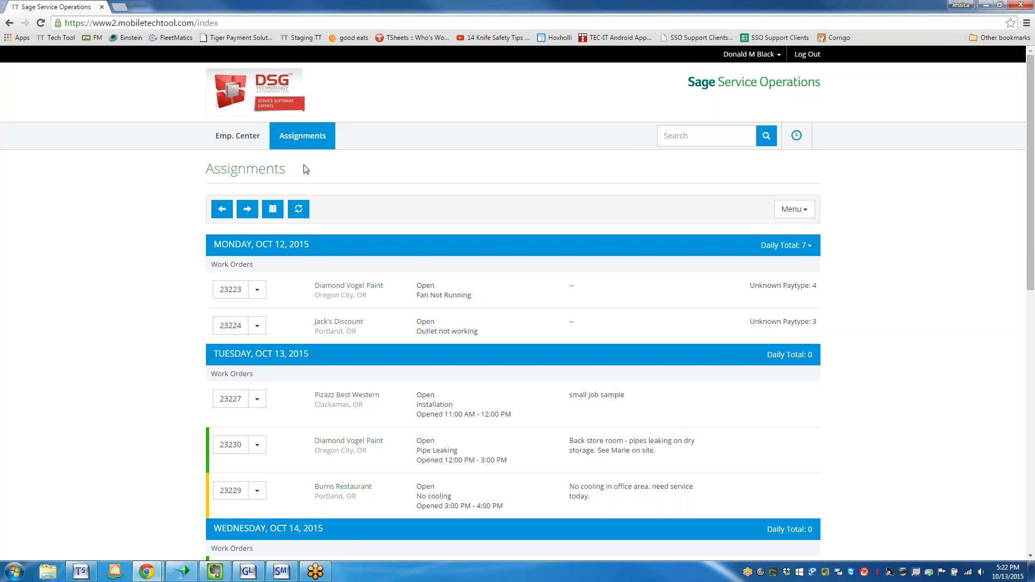
Review the week's assignments from Monday to Sunday, including the weekly hours total and the time submission area.
{"action": "scroll", "coordinate": [307, 242], "scroll_direction": "down", "scroll_amount": 3}
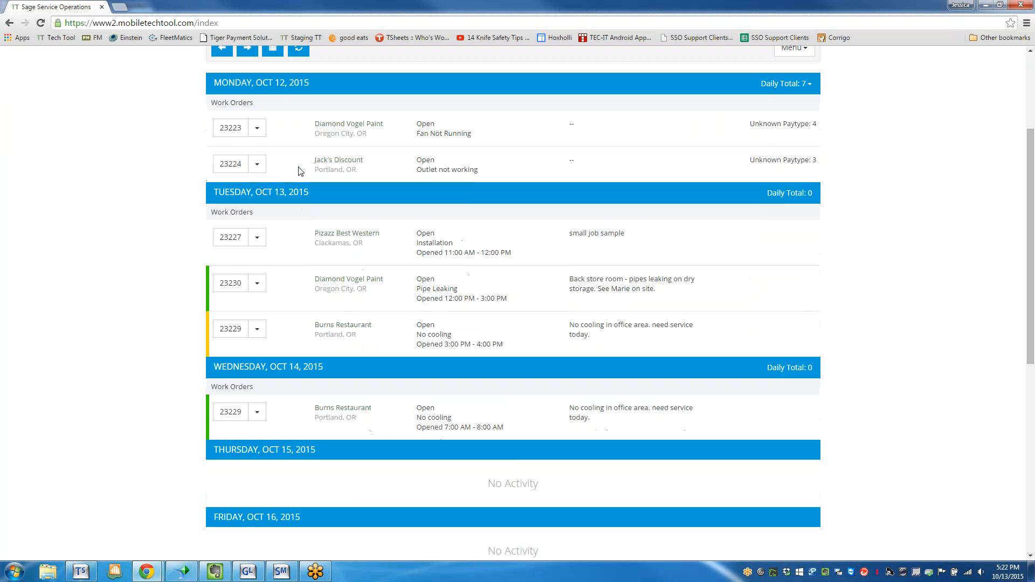
{"action": "scroll", "coordinate": [348, 500], "scroll_direction": "down", "scroll_amount": 3}
{"action": "scroll", "coordinate": [348, 500], "scroll_direction": "down", "scroll_amount": 1}
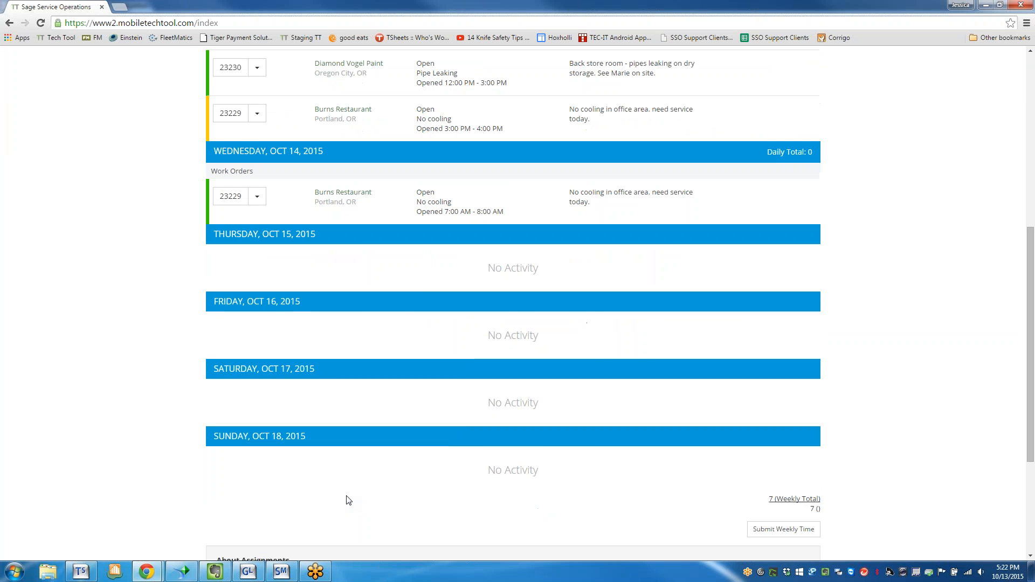
{"action": "scroll", "coordinate": [348, 499], "scroll_direction": "up", "scroll_amount": 7}
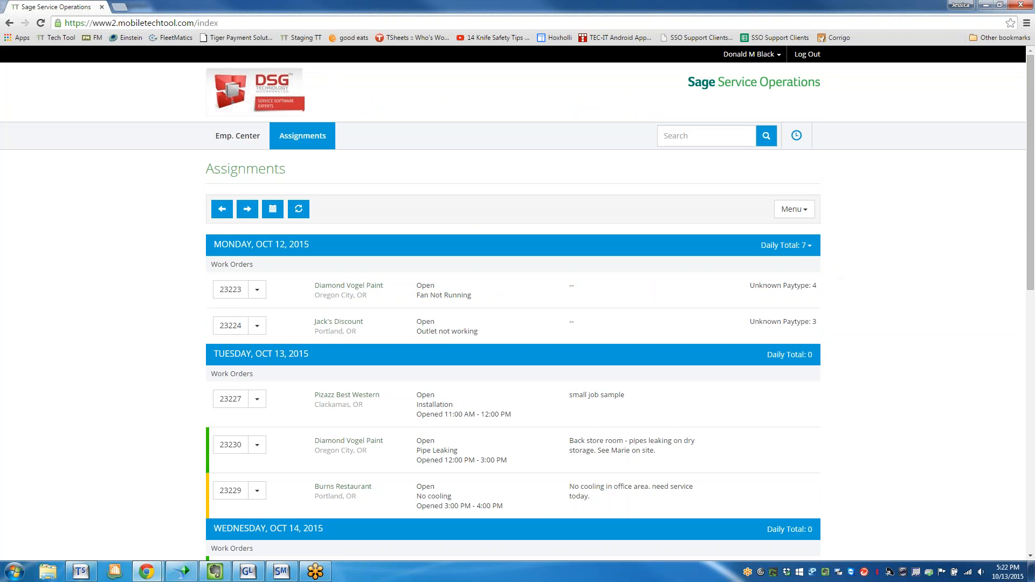
{"action": "scroll", "coordinate": [804, 339], "scroll_direction": "down", "scroll_amount": 5}
{"action": "scroll", "coordinate": [804, 341], "scroll_direction": "down", "scroll_amount": 3}
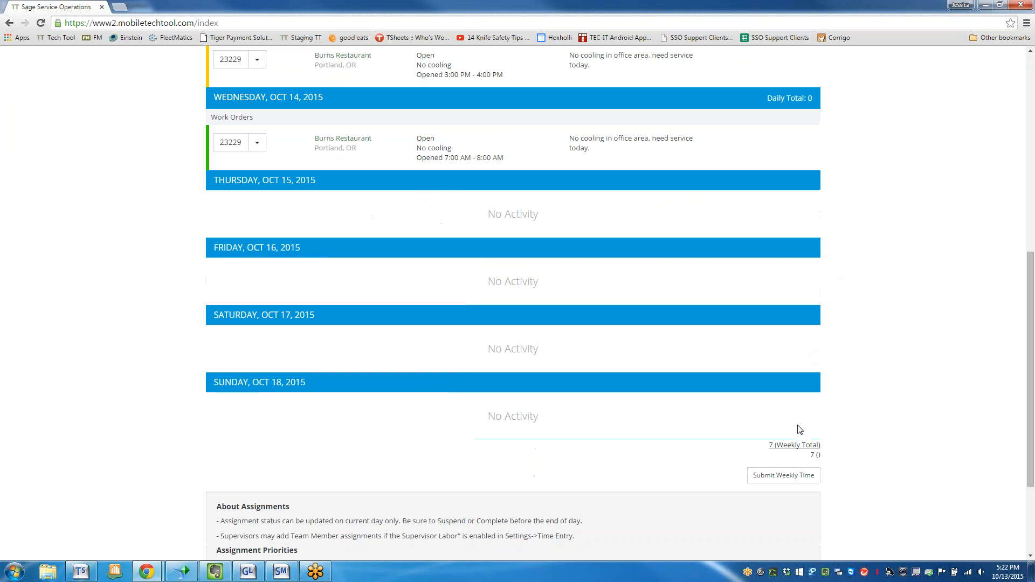
{"action": "left_click", "coordinate": [790, 485]}
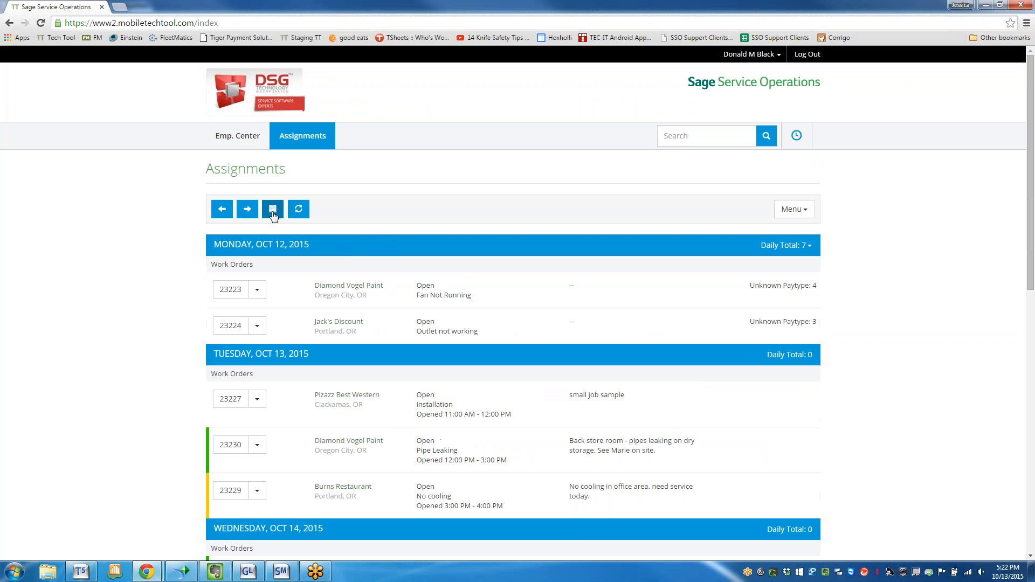
Switch the assignments list to the single-day view and open the Pizazz Best Western work order.
{"action": "left_click", "coordinate": [272, 211]}
{"action": "left_click", "coordinate": [273, 212]}
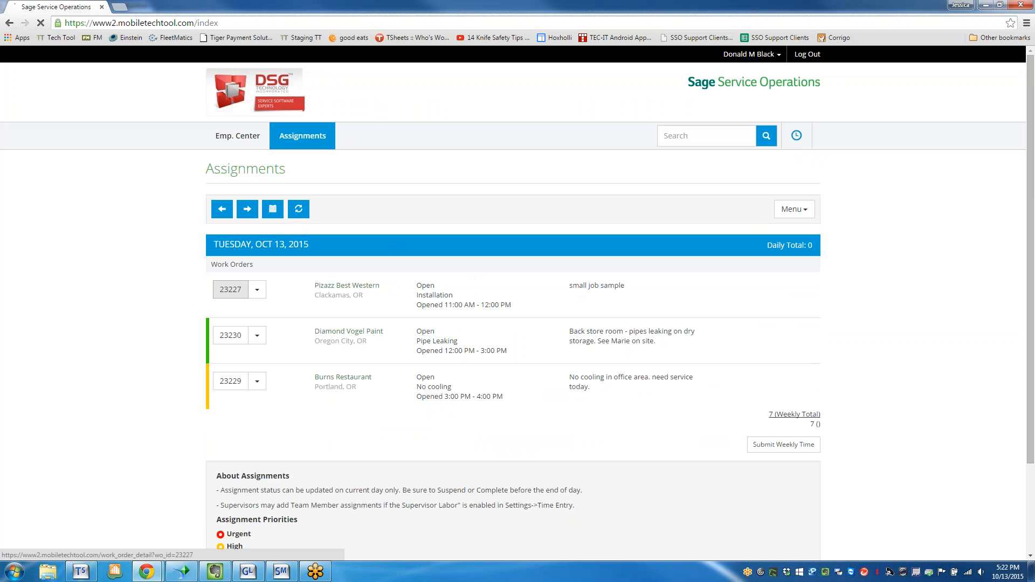
{"action": "left_click", "coordinate": [232, 291]}
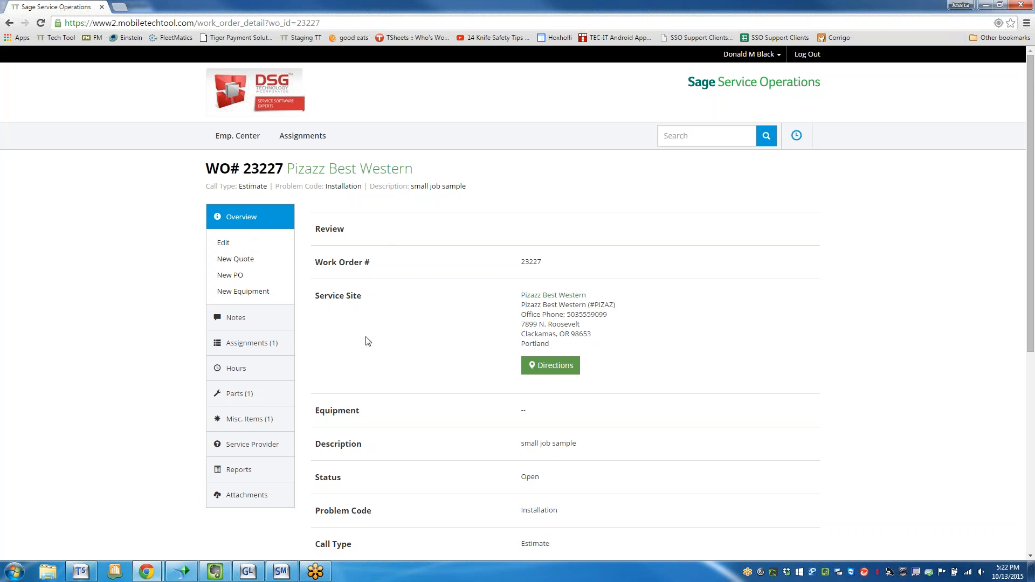
Examine the work order overview, including service site, description, status, contacts, pay method and purchase orders.
{"action": "scroll", "coordinate": [520, 380], "scroll_direction": "down", "scroll_amount": 1}
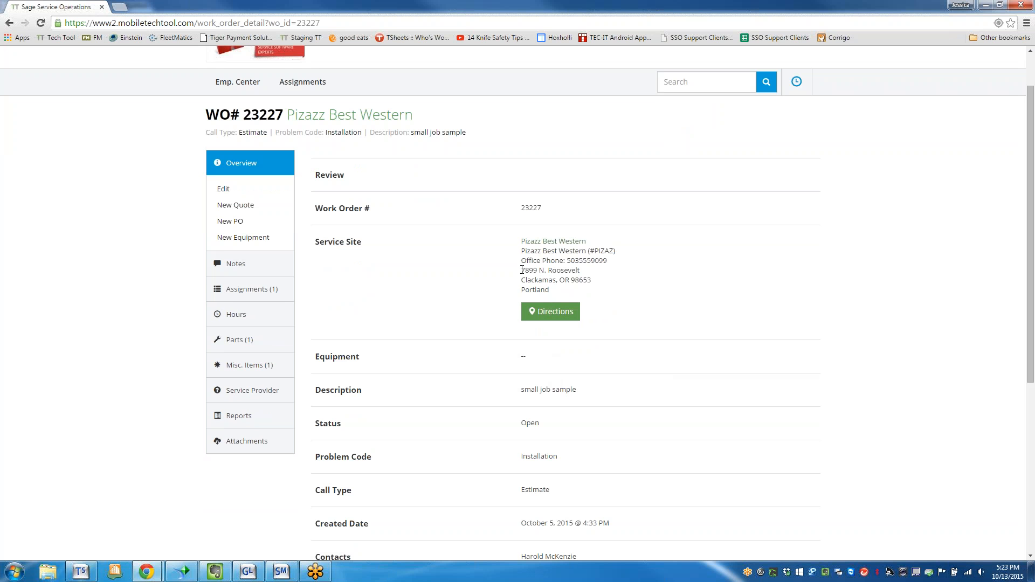
{"action": "left_click_drag", "start_coordinate": [567, 263], "coordinate": [618, 265]}
{"action": "left_click", "coordinate": [627, 294]}
{"action": "scroll", "coordinate": [627, 322], "scroll_direction": "down", "scroll_amount": 2}
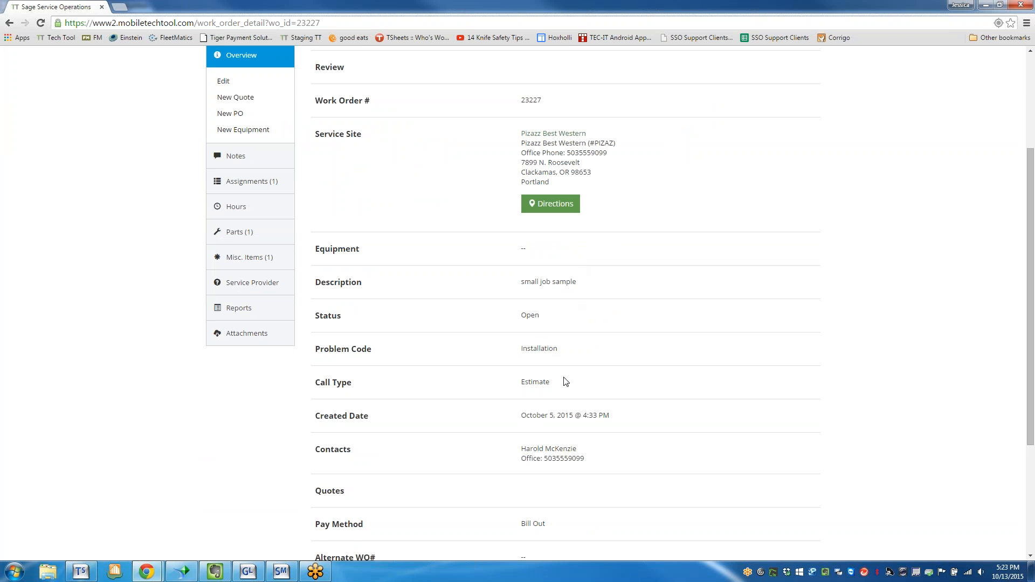
{"action": "scroll", "coordinate": [551, 477], "scroll_direction": "down", "scroll_amount": 1}
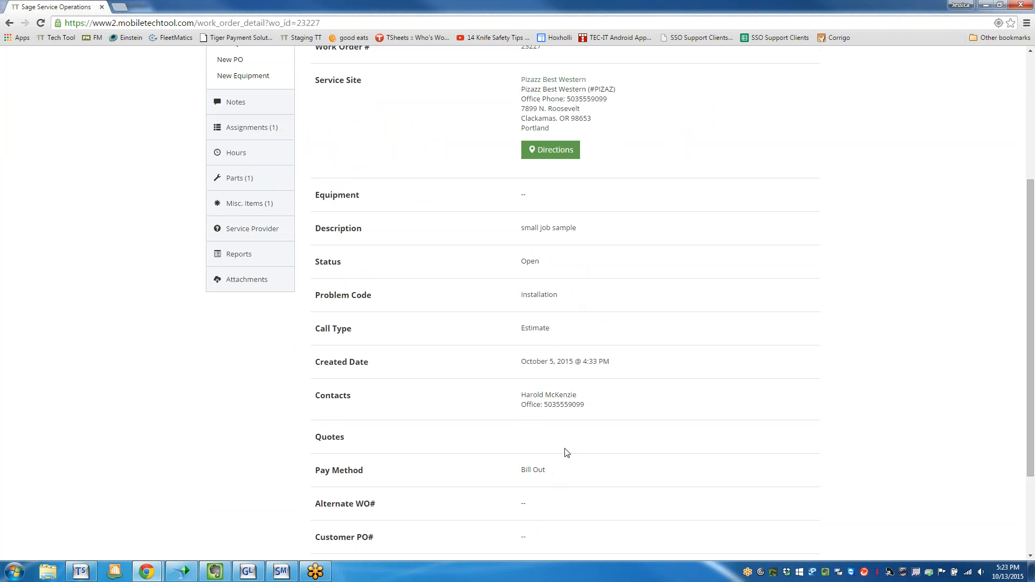
{"action": "scroll", "coordinate": [565, 453], "scroll_direction": "down", "scroll_amount": 3}
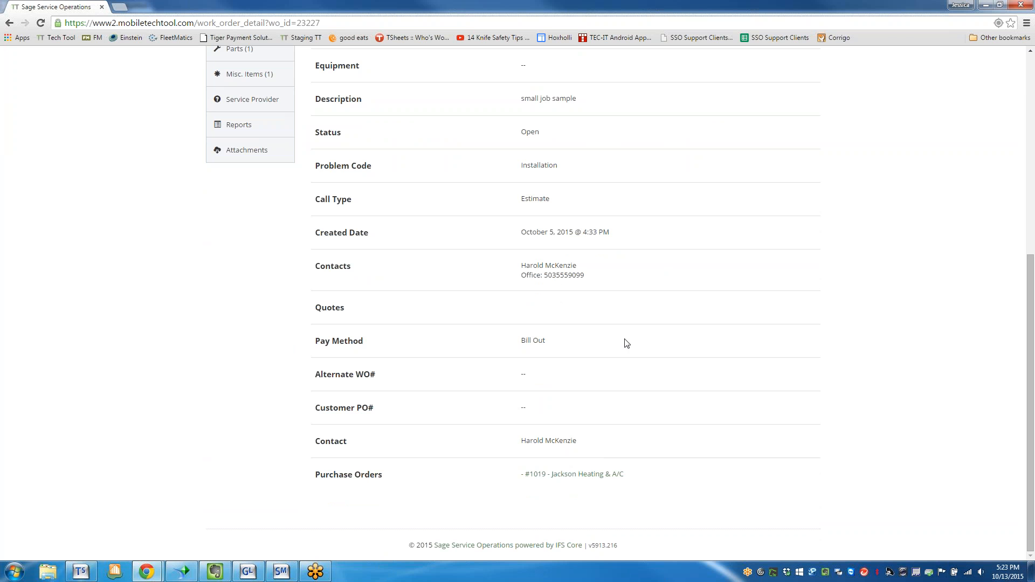
{"action": "scroll", "coordinate": [641, 412], "scroll_direction": "up", "scroll_amount": 5}
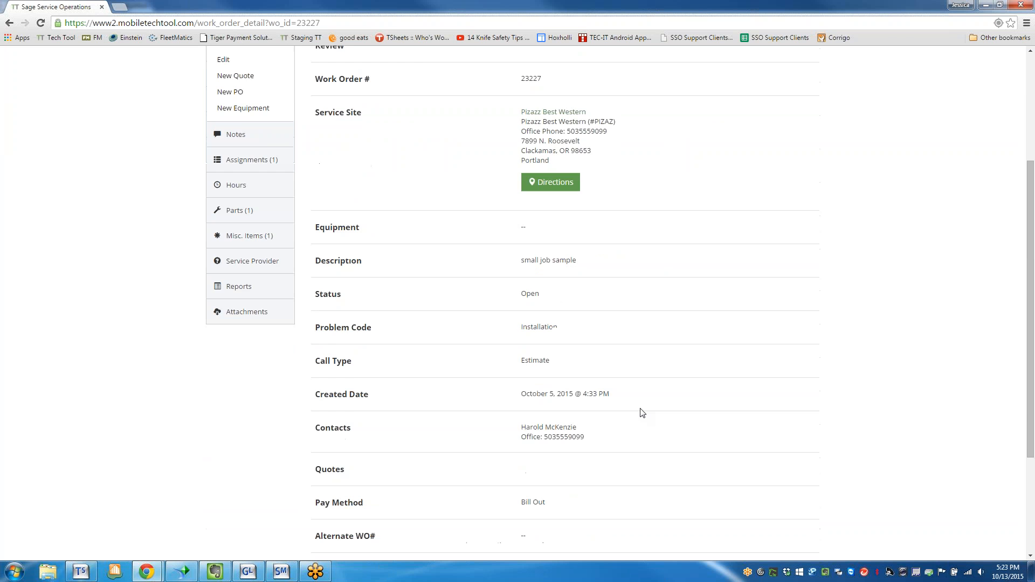
{"action": "scroll", "coordinate": [641, 413], "scroll_direction": "down", "scroll_amount": 5}
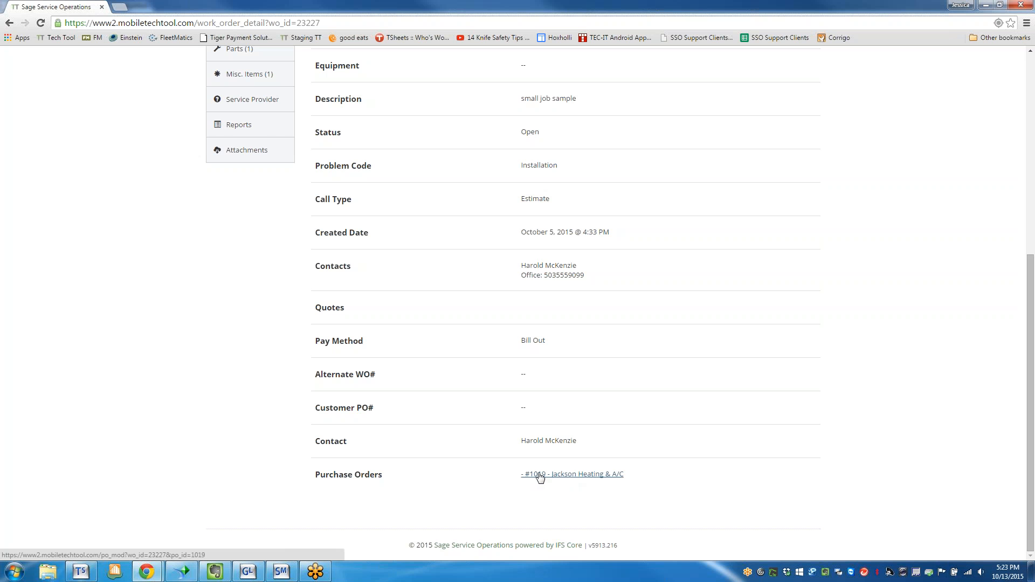
{"action": "scroll", "coordinate": [539, 477], "scroll_direction": "up", "scroll_amount": 6}
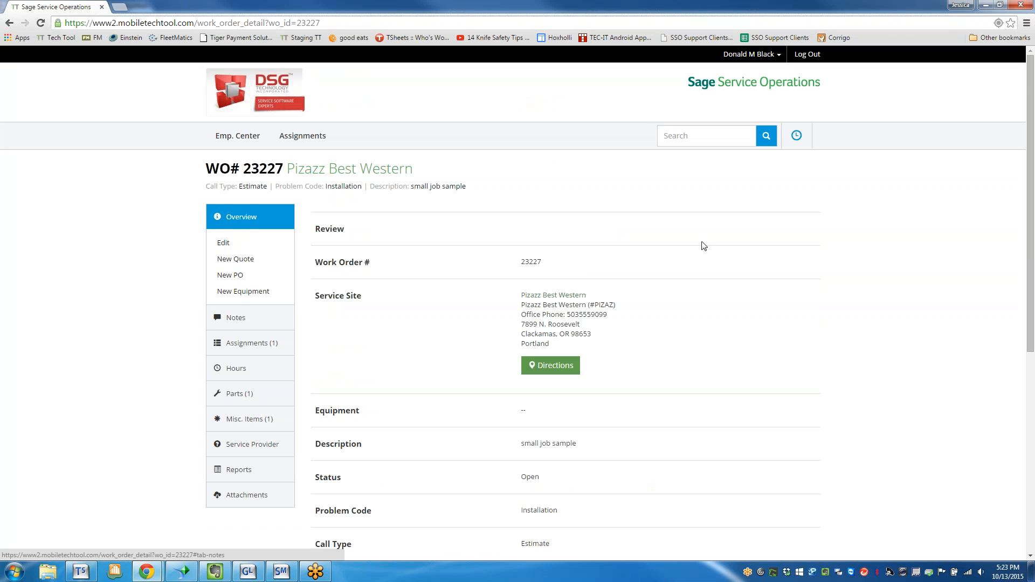
{"action": "scroll", "coordinate": [552, 514], "scroll_direction": "down", "scroll_amount": 1}
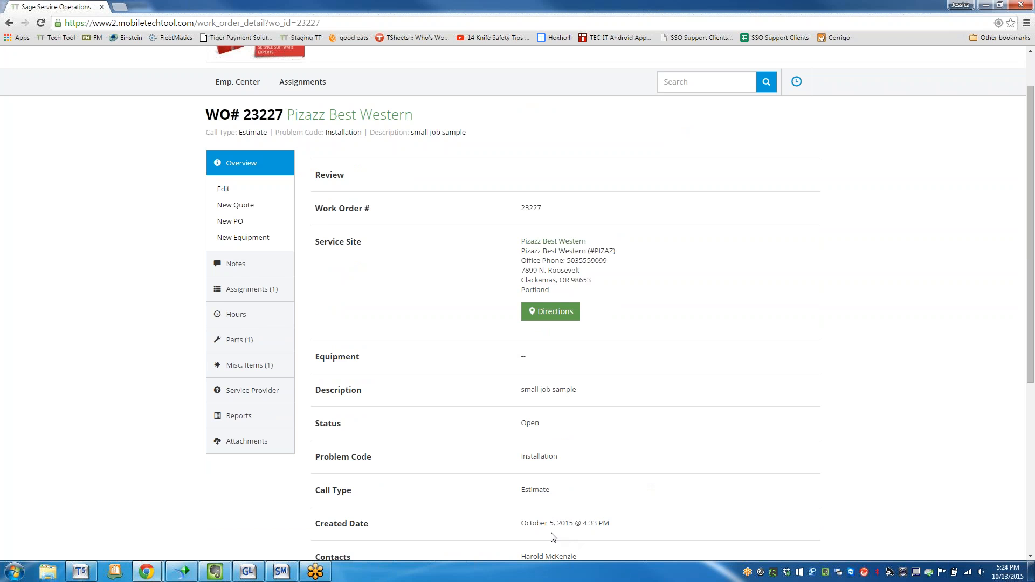
Start adding notes to the work order and fill Work Performed with the Complete Service Call canned message.
{"action": "left_click", "coordinate": [241, 270]}
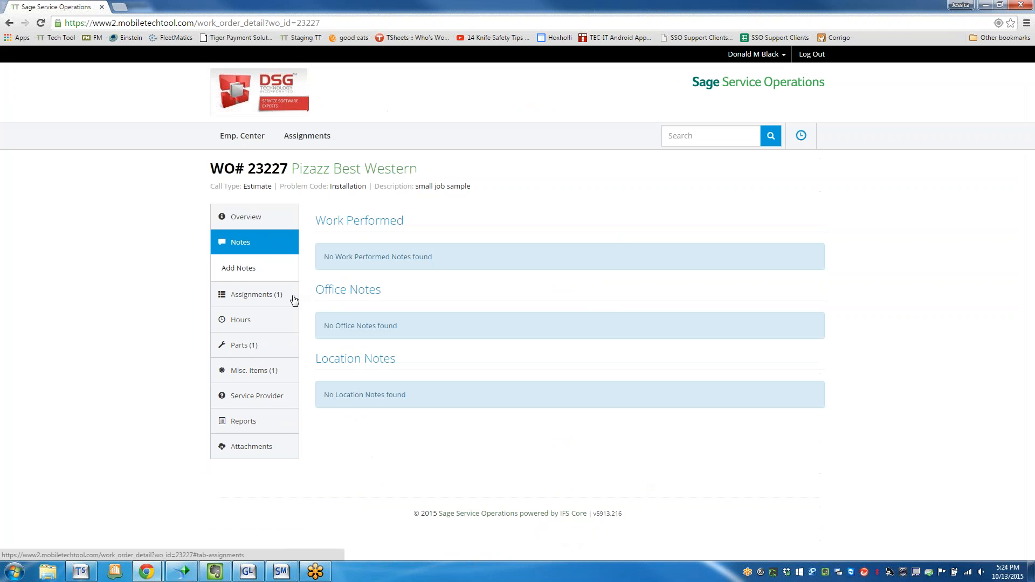
{"action": "left_click", "coordinate": [240, 275]}
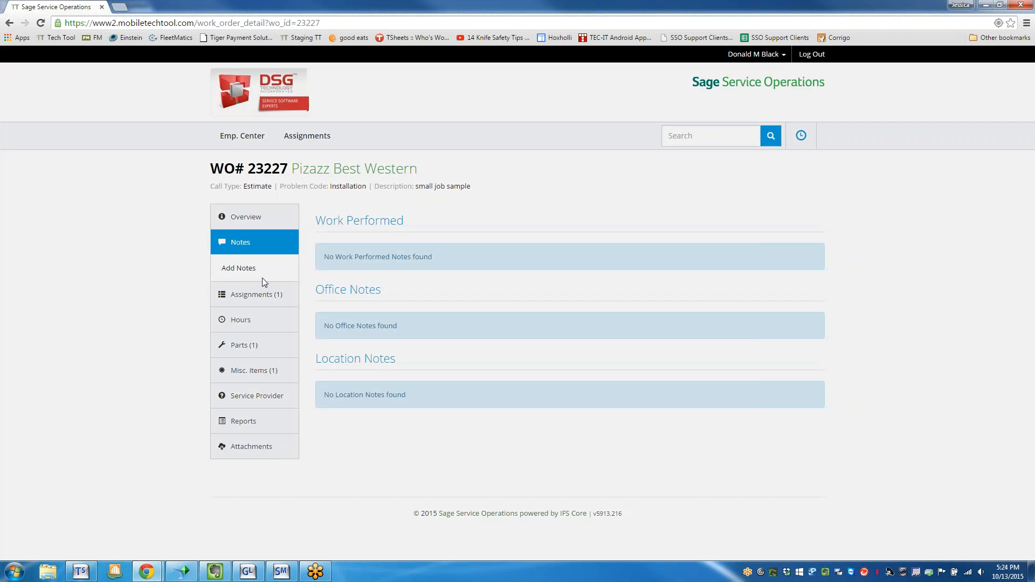
{"action": "left_click", "coordinate": [400, 214]}
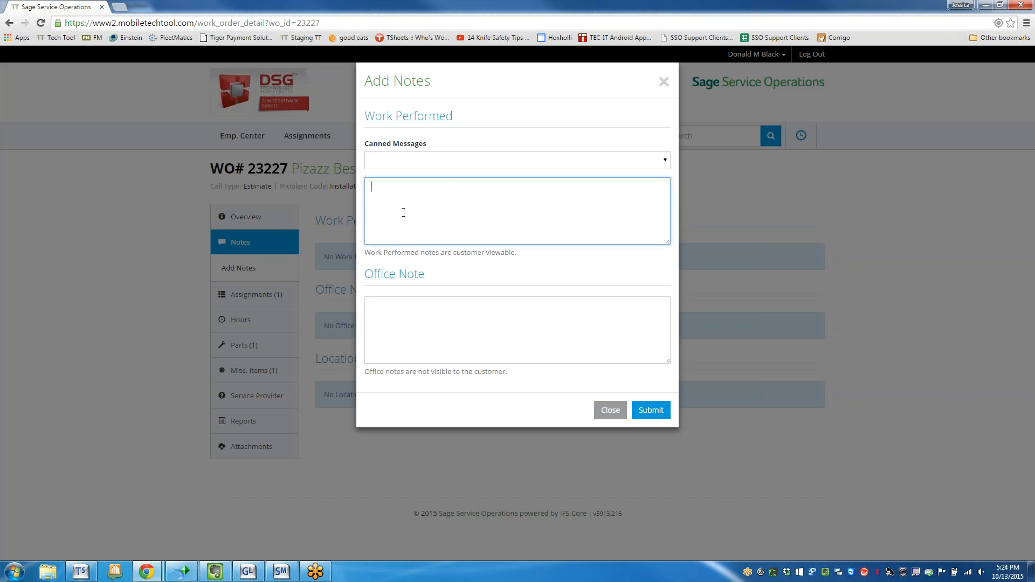
{"action": "left_click", "coordinate": [445, 162]}
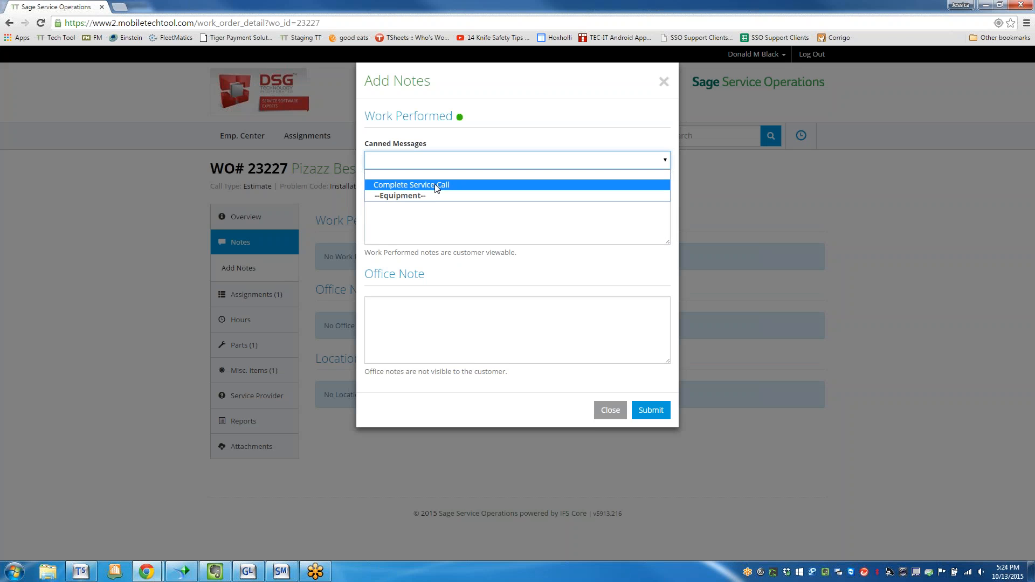
{"action": "left_click", "coordinate": [434, 184]}
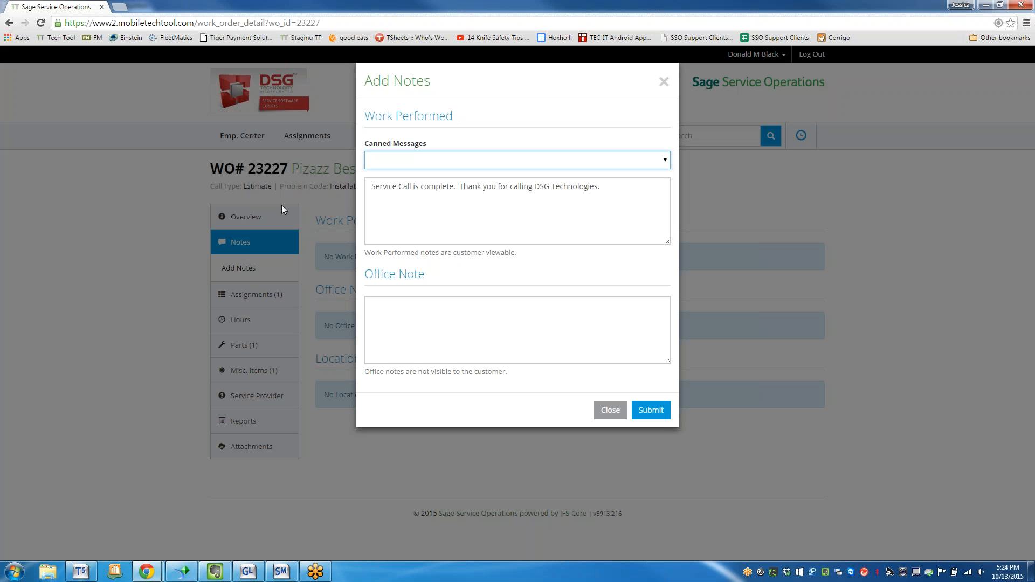
{"action": "left_click", "coordinate": [452, 187]}
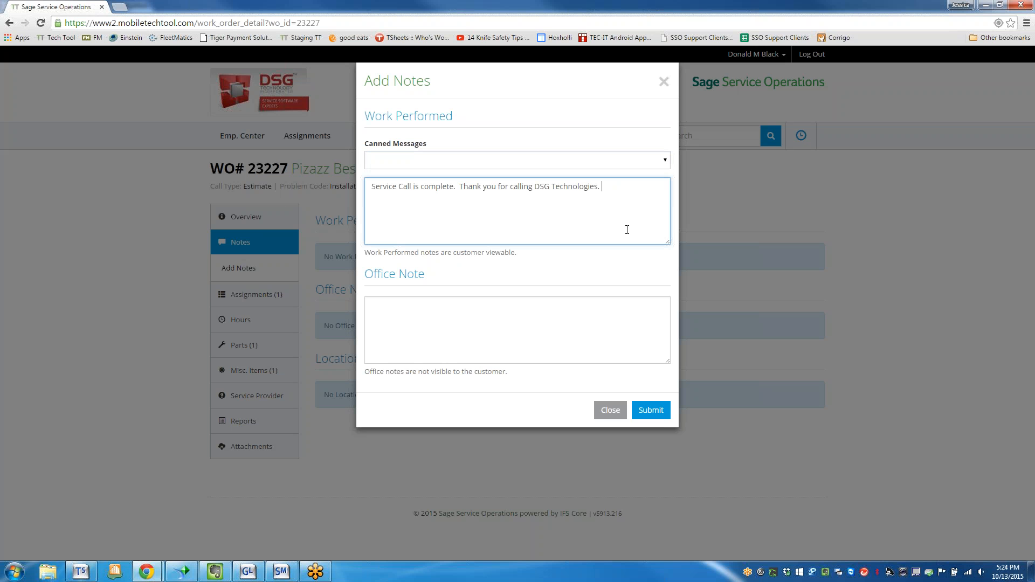
{"action": "key", "text": "Return"}
{"action": "key", "text": "Return"}
{"action": "type", "text": "Inspe"}
{"action": "key", "text": "BackSpace"}
{"action": "key", "text": "BackSpace"}
{"action": "key", "text": "BackSpace"}
{"action": "key", "text": "BackSpace"}
{"action": "key", "text": "BackSpace"}
{"action": "left_click", "coordinate": [654, 158]}
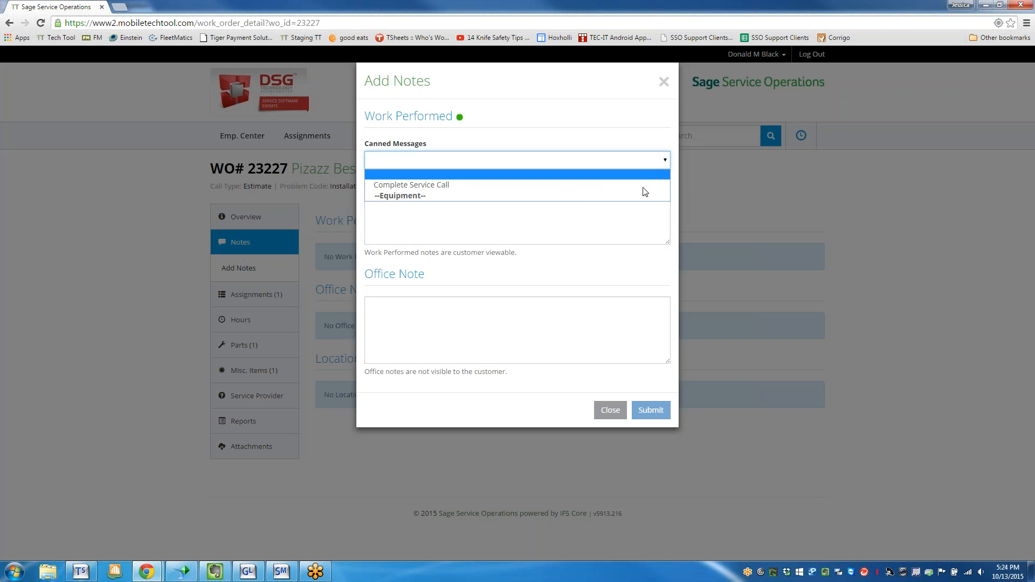
{"action": "left_click", "coordinate": [600, 230]}
{"action": "left_click", "coordinate": [599, 229]}
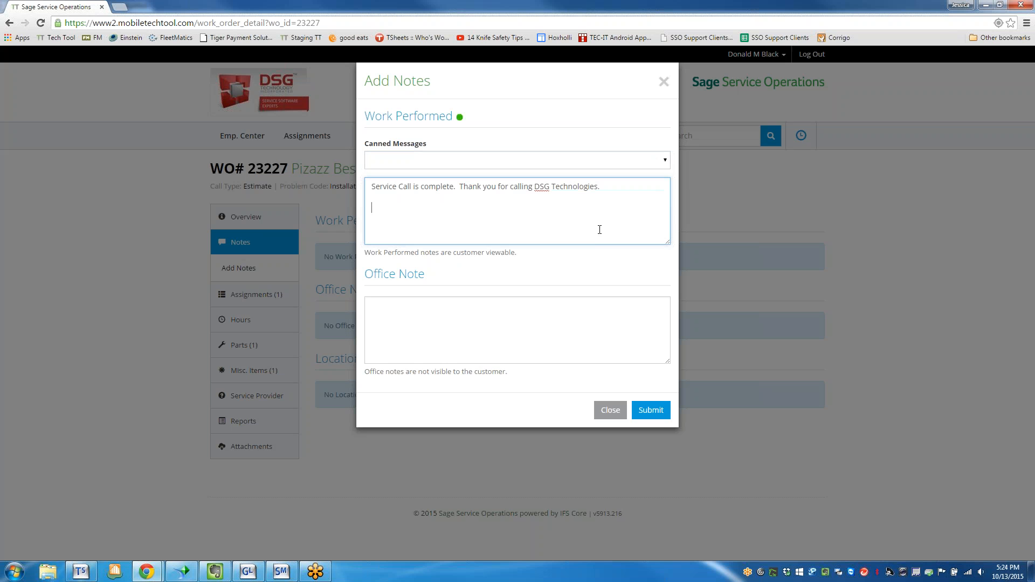
Enter the office note "stopped by to check on punch list items." and submit both notes.
{"action": "left_click", "coordinate": [515, 331]}
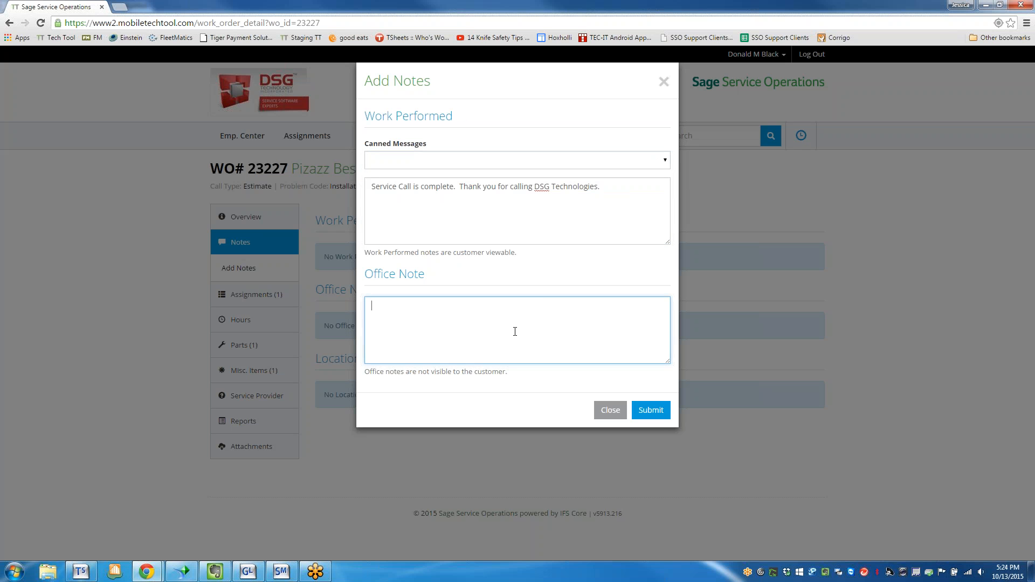
{"action": "type", "text": "stopped by to check on punch list items."}
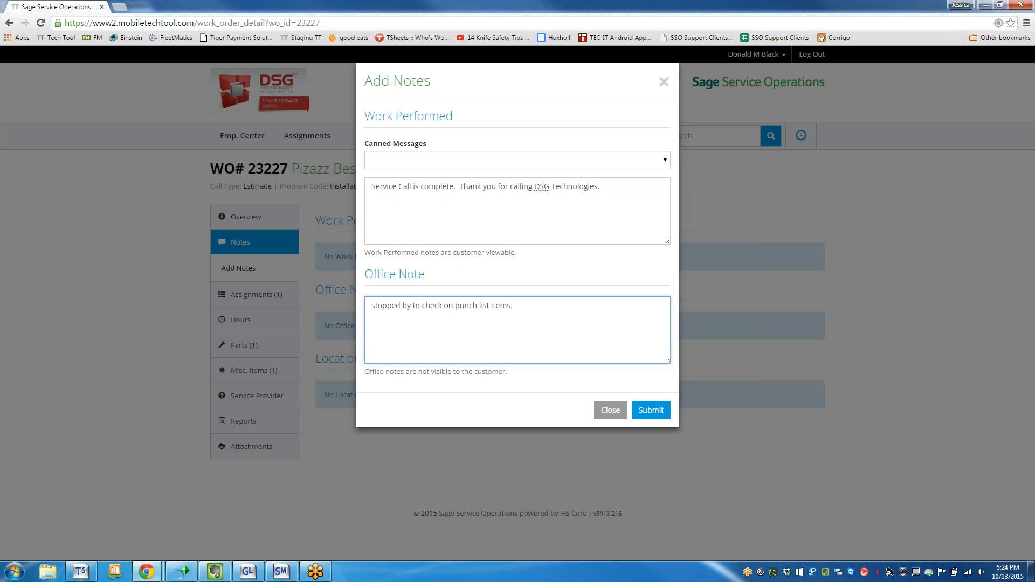
{"action": "left_click", "coordinate": [385, 216]}
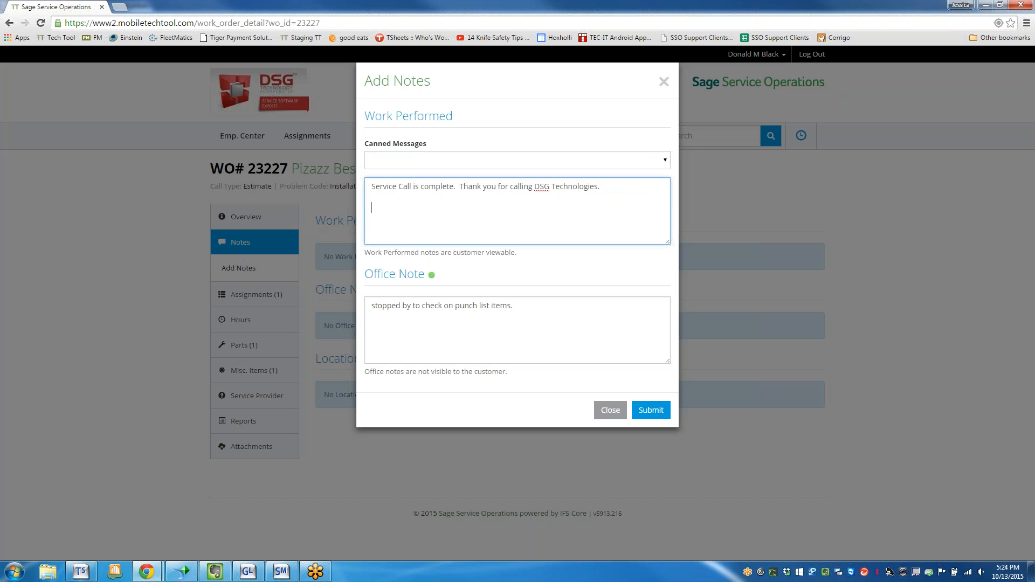
{"action": "left_click", "coordinate": [785, 461]}
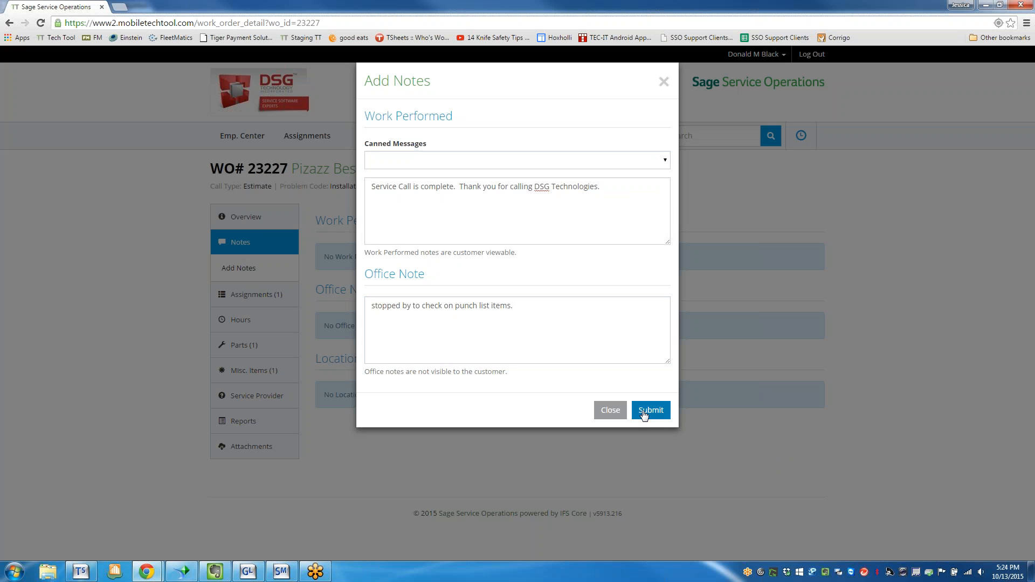
{"action": "left_click", "coordinate": [642, 411]}
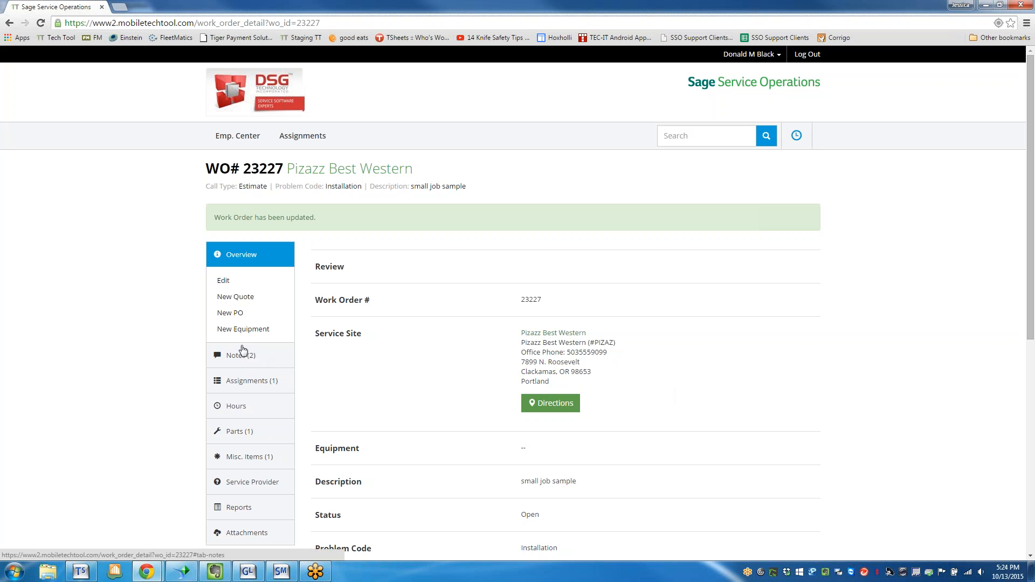
Update the technician's assignment on this work order to status Started with a time of 7:00am.
{"action": "left_click", "coordinate": [249, 381]}
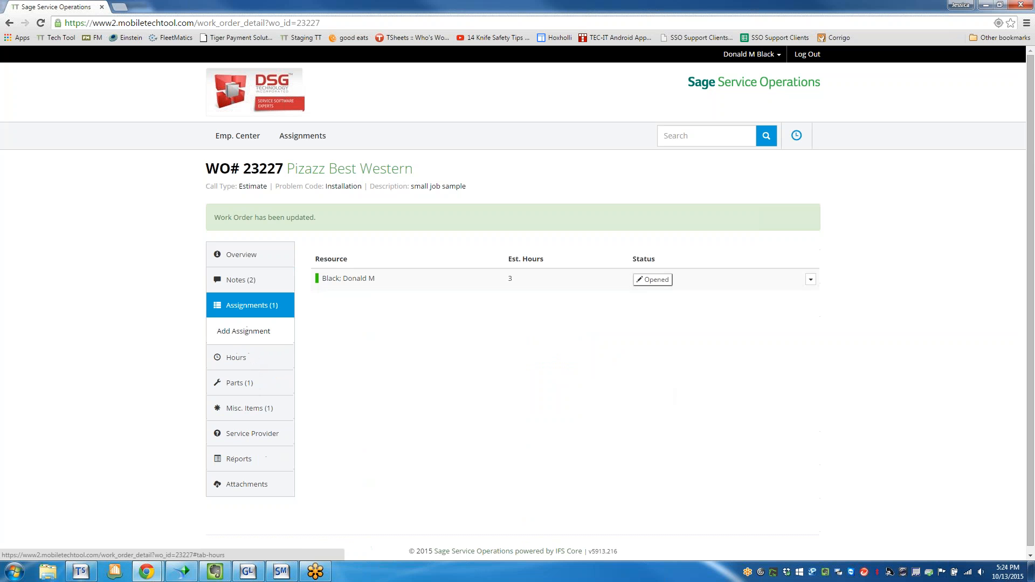
{"action": "left_click", "coordinate": [652, 279]}
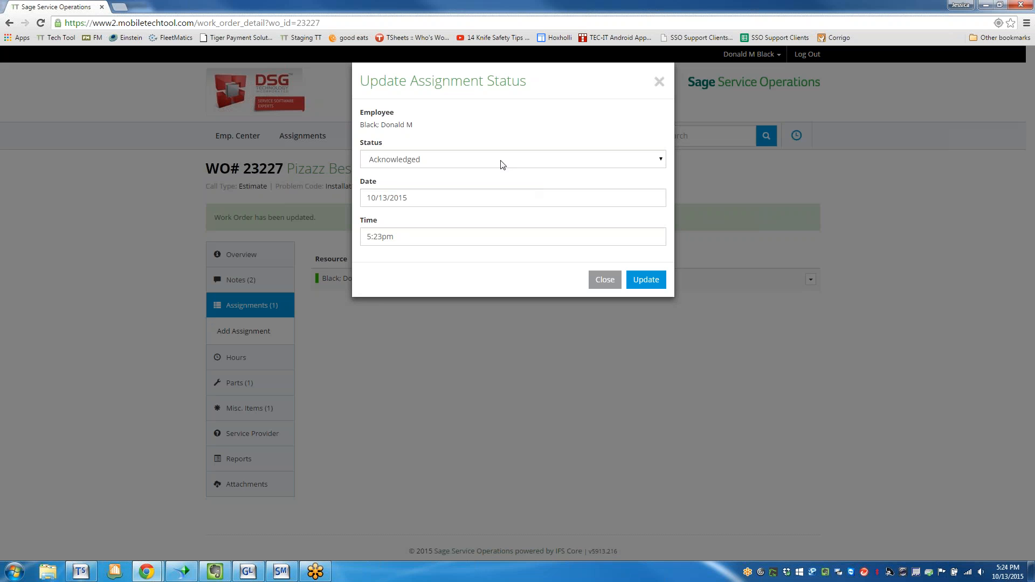
{"action": "left_click", "coordinate": [499, 161]}
{"action": "left_click", "coordinate": [393, 206]}
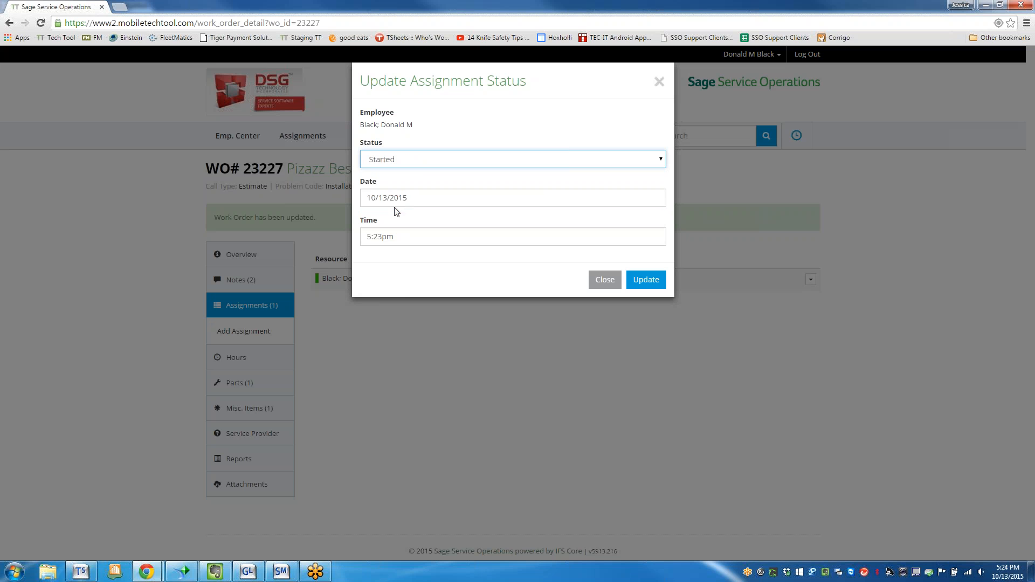
{"action": "left_click", "coordinate": [386, 242]}
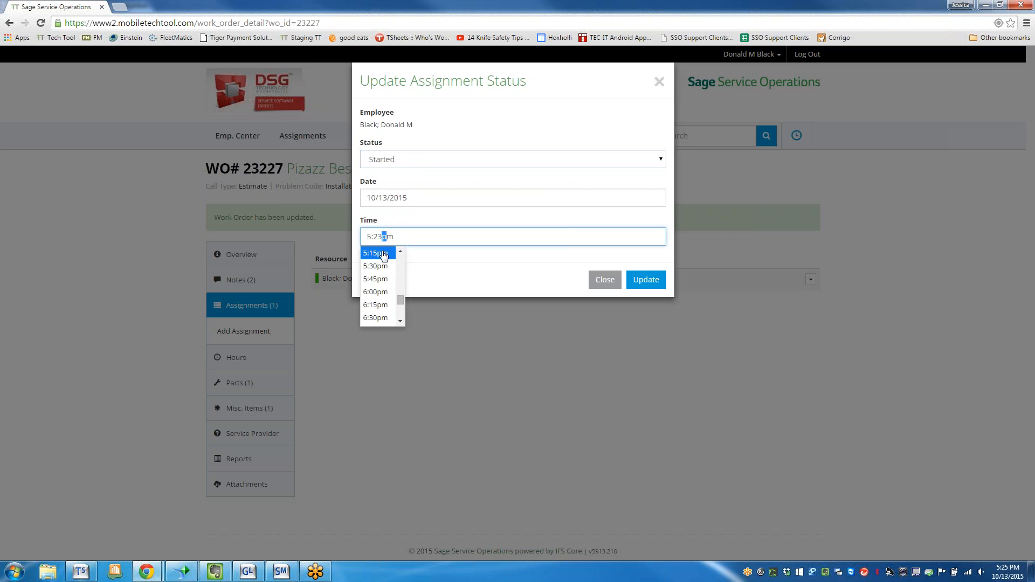
{"action": "left_click_drag", "start_coordinate": [395, 236], "coordinate": [362, 236]}
{"action": "type", "text": "7 a,"}
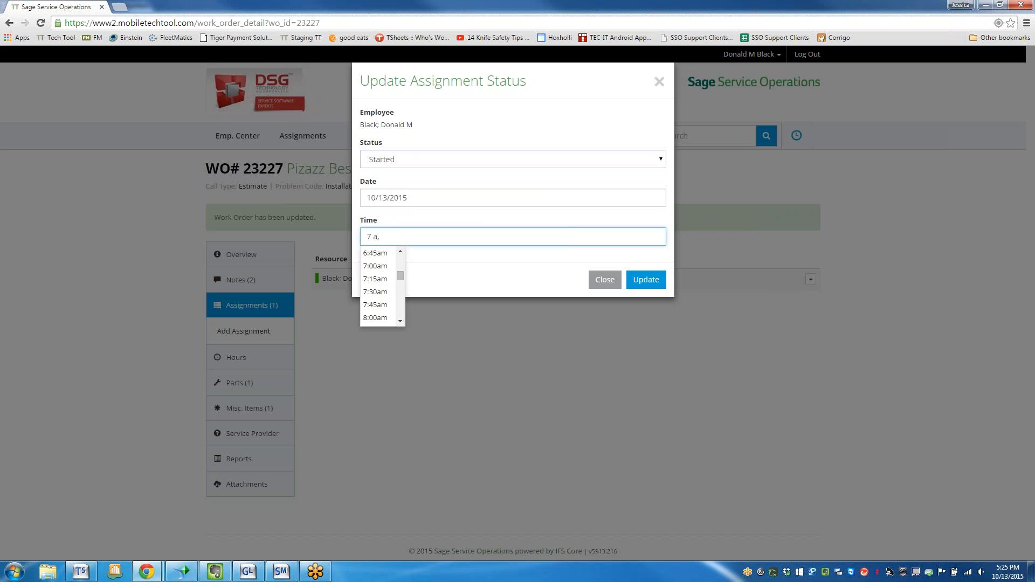
{"action": "key", "text": "Down"}
{"action": "key", "text": "Up"}
{"action": "key", "text": "Return"}
{"action": "left_click", "coordinate": [645, 279]}
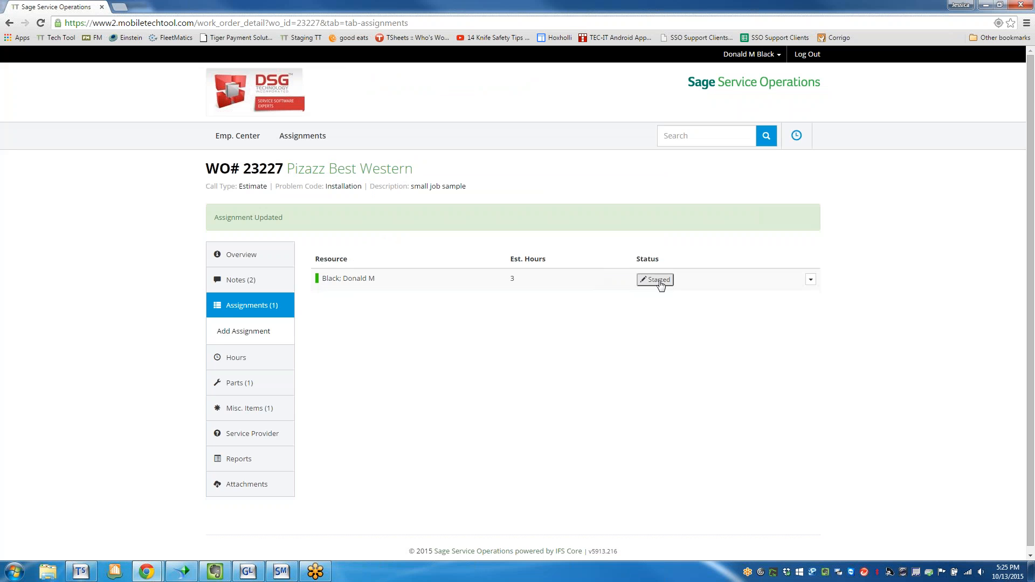
Update the technician's assignment on this work order to status Completed with a time of 8:00am.
{"action": "left_click", "coordinate": [660, 281]}
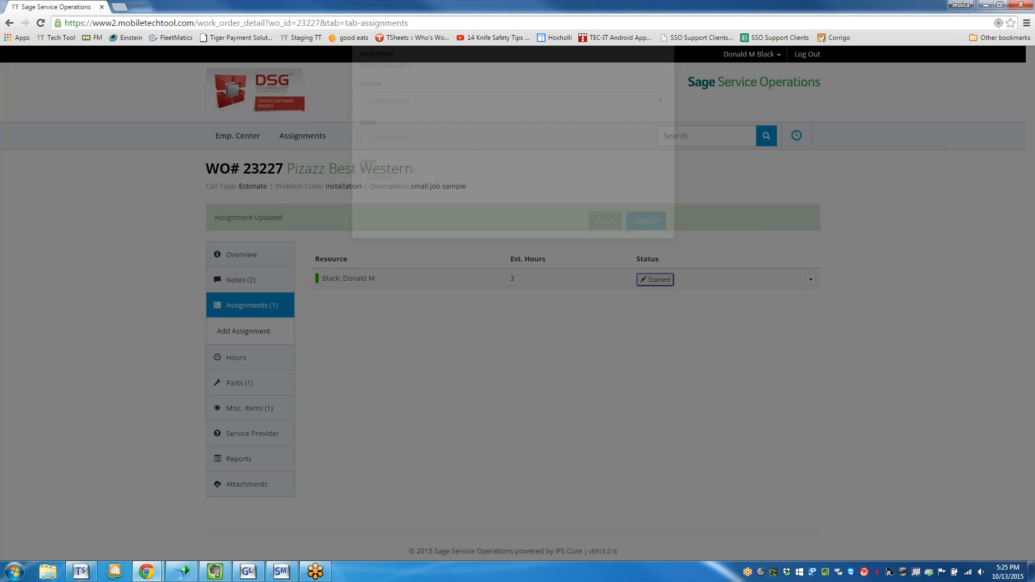
{"action": "left_click", "coordinate": [509, 158]}
{"action": "left_click", "coordinate": [425, 184]}
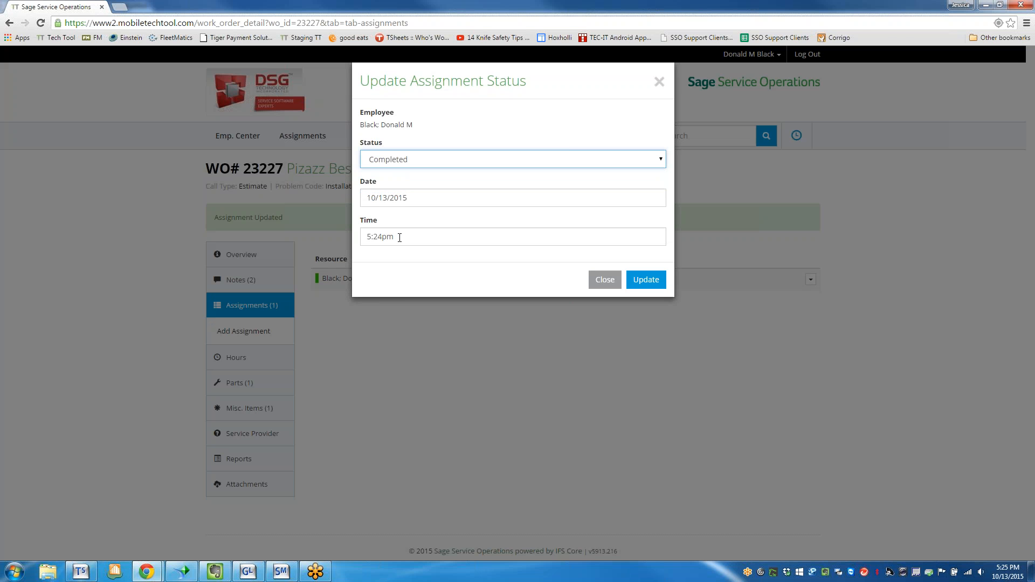
{"action": "left_click", "coordinate": [399, 238]}
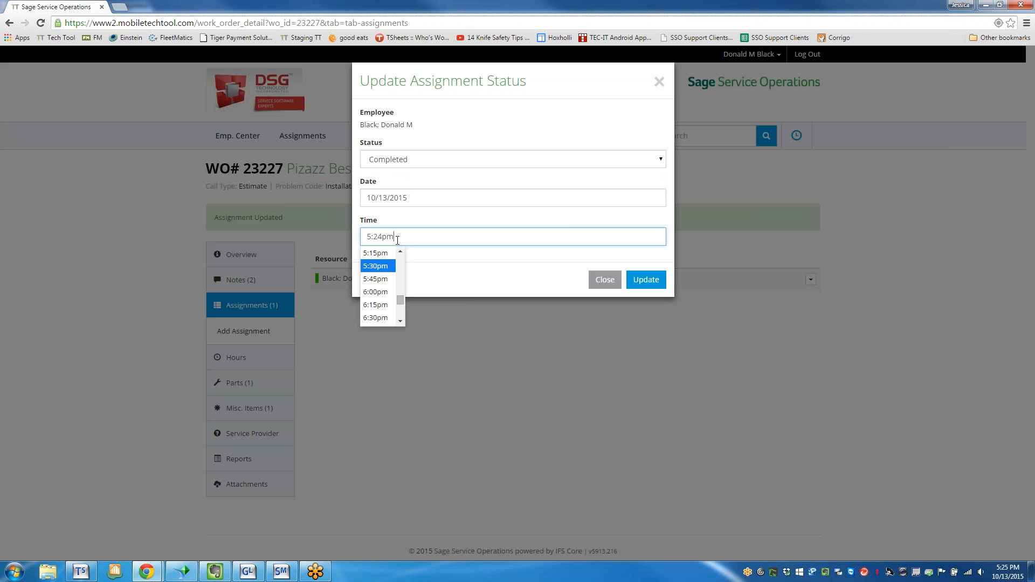
{"action": "left_click", "coordinate": [401, 322]}
{"action": "left_click", "coordinate": [401, 322]}
{"action": "left_click", "coordinate": [401, 322]}
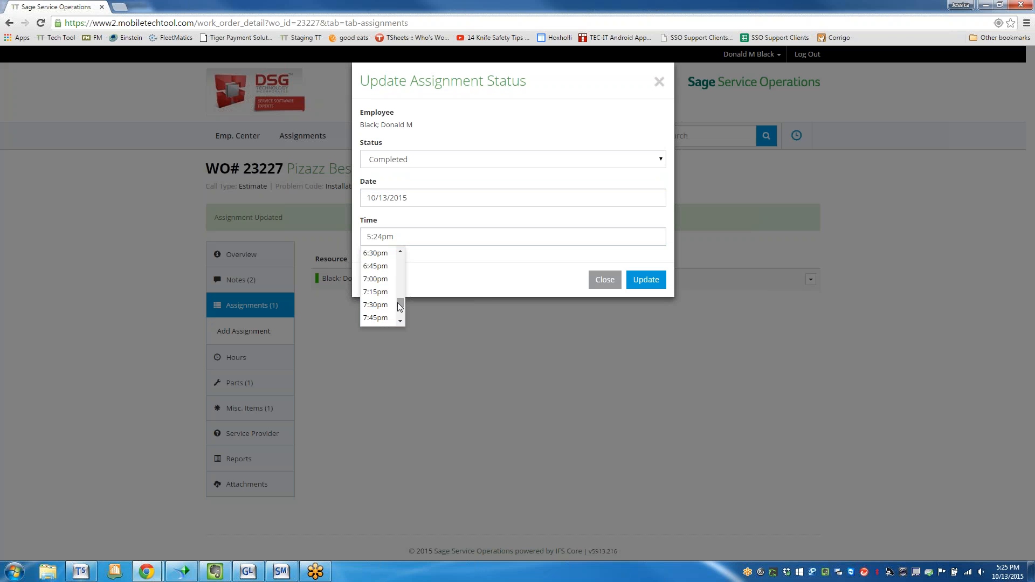
{"action": "left_click_drag", "start_coordinate": [397, 237], "coordinate": [381, 237]}
{"action": "key", "text": "ctrl+a"}
{"action": "type", "text": "8 a,"}
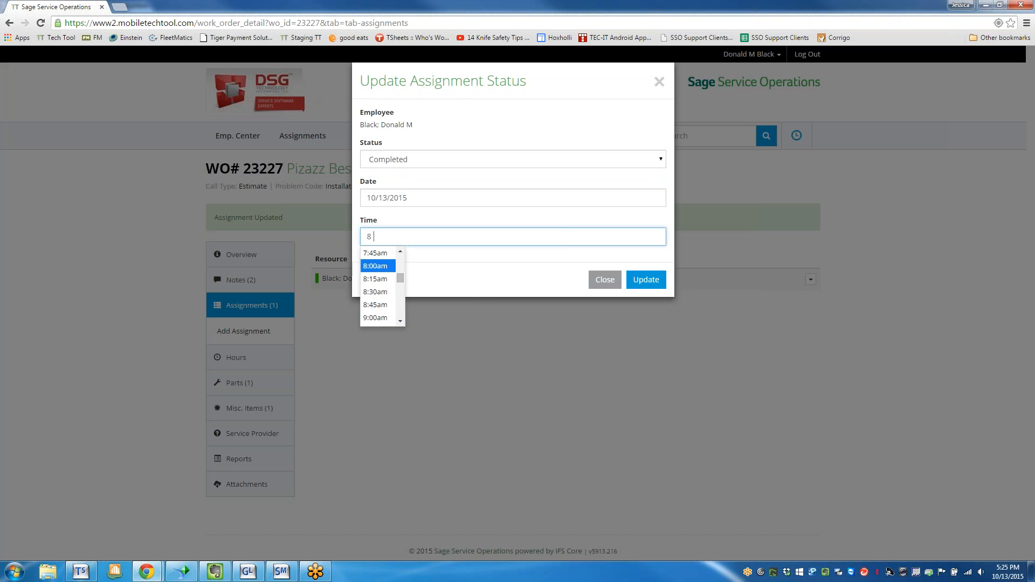
{"action": "left_click", "coordinate": [386, 237]}
{"action": "left_click", "coordinate": [377, 267]}
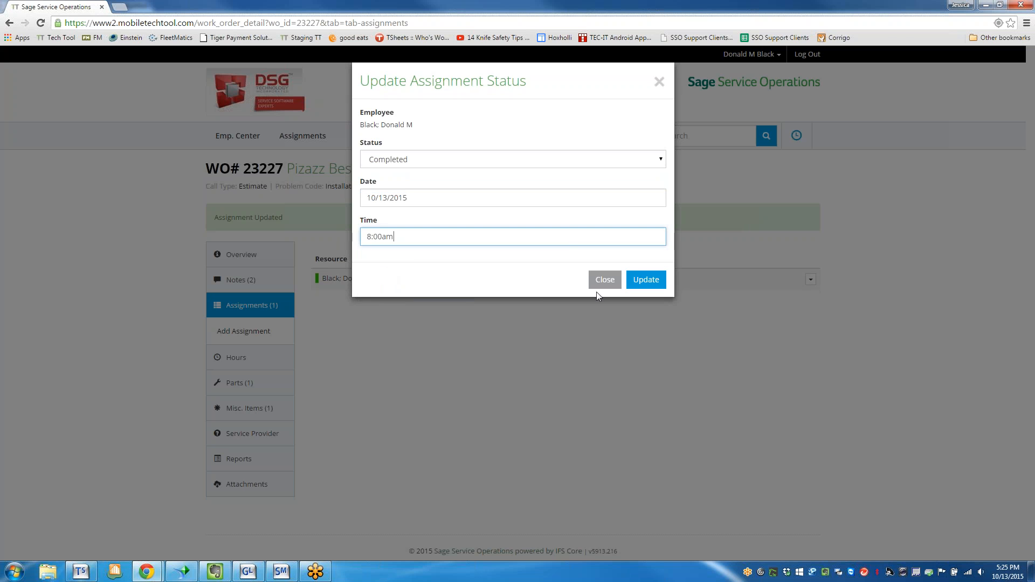
{"action": "key", "text": "Return"}
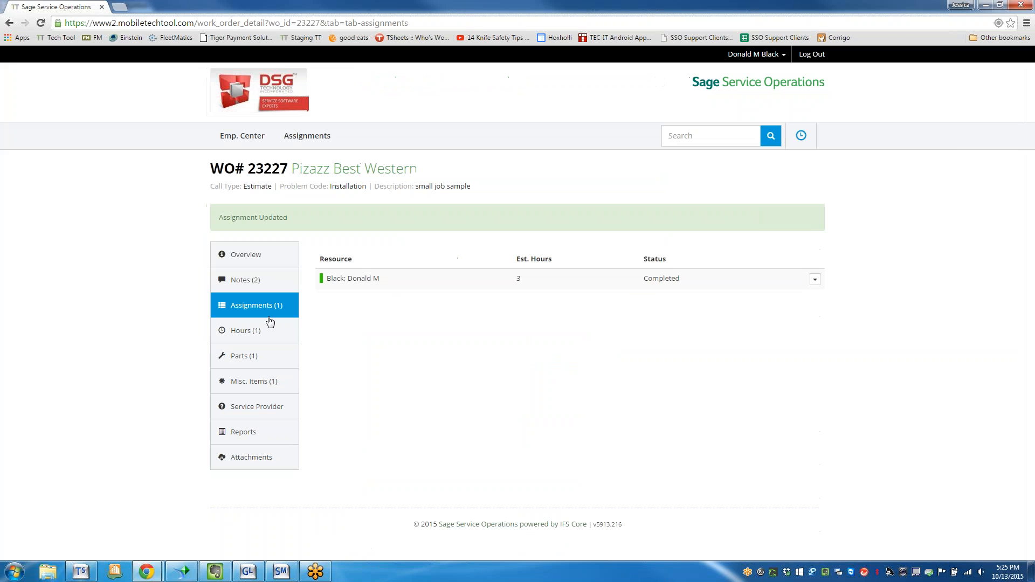
Examine the work order's labor hours, parts and miscellaneous items, including the blank entry forms for labor and miscellaneous items.
{"action": "left_click", "coordinate": [240, 332]}
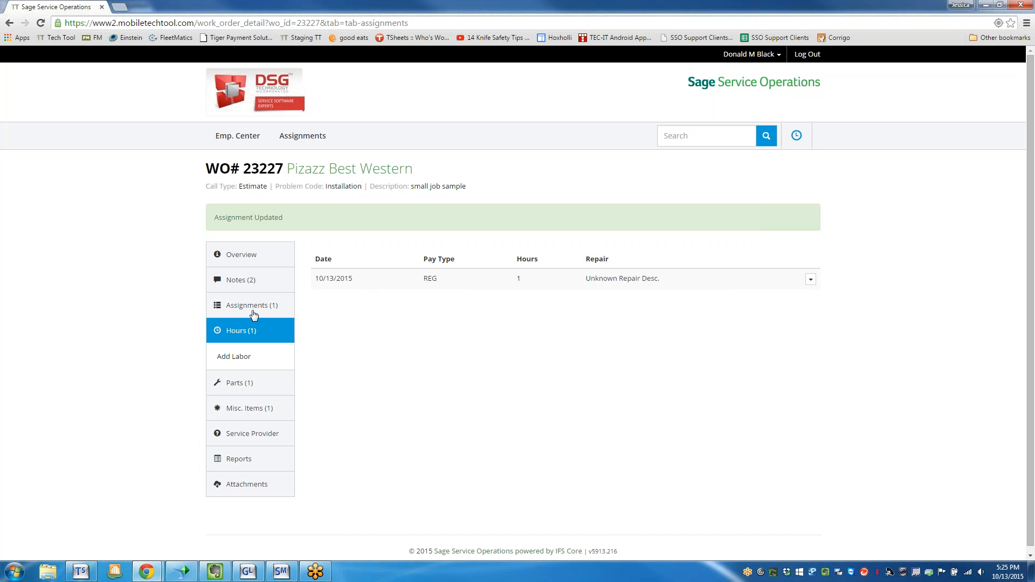
{"action": "left_click", "coordinate": [240, 357]}
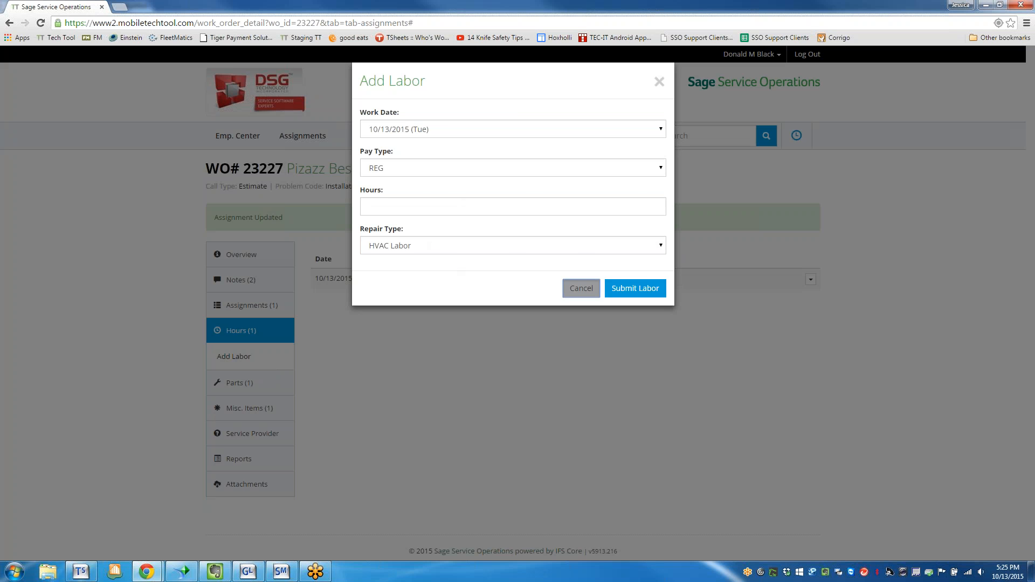
{"action": "left_click", "coordinate": [581, 288]}
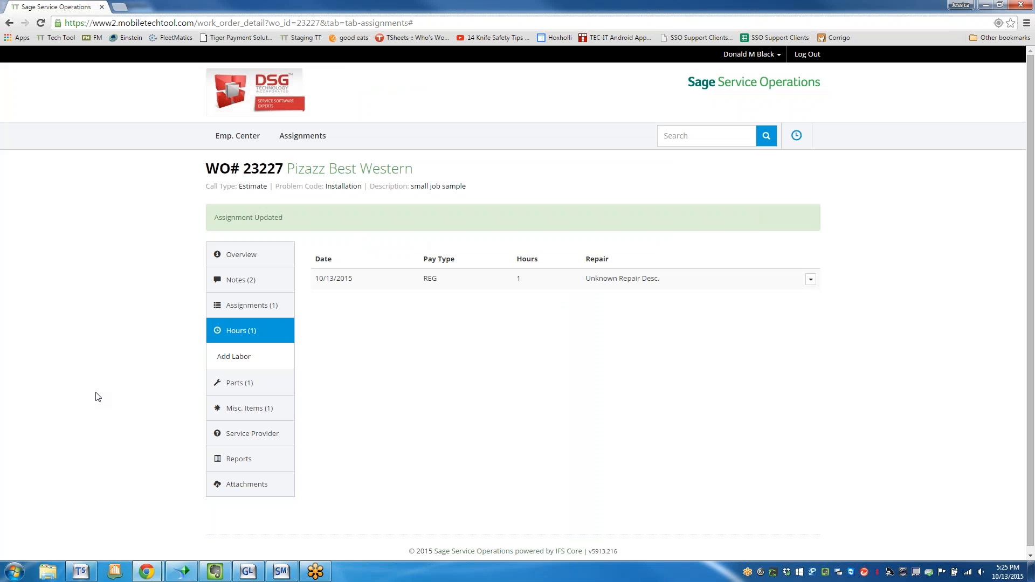
{"action": "left_click", "coordinate": [241, 385]}
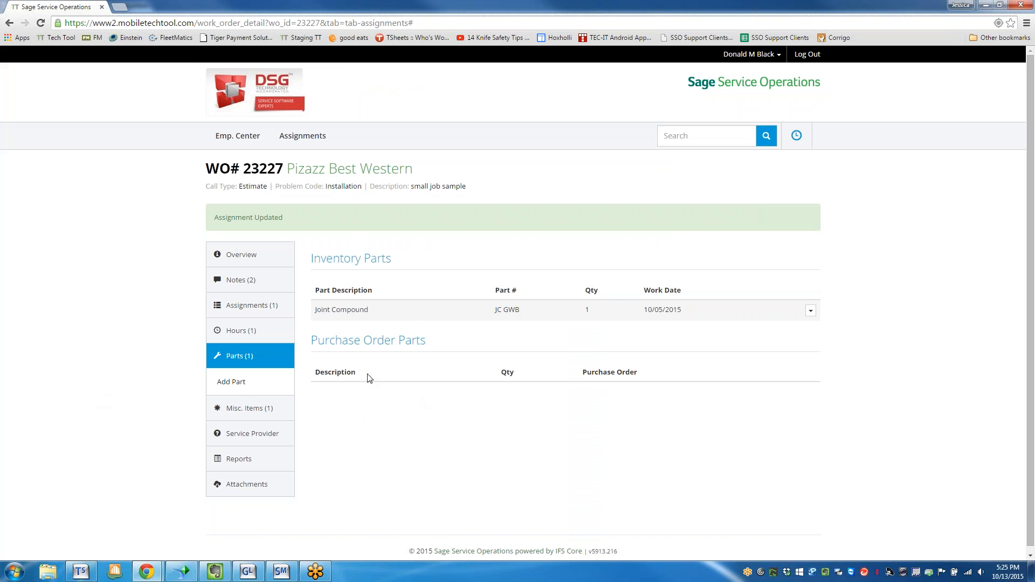
{"action": "scroll", "coordinate": [368, 377], "scroll_direction": "down", "scroll_amount": 1}
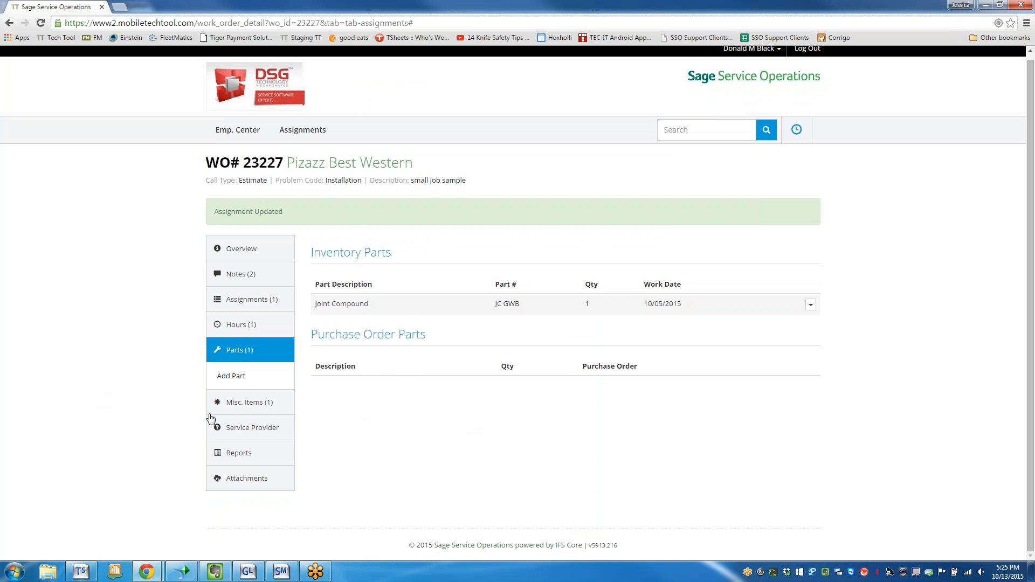
{"action": "left_click", "coordinate": [229, 403]}
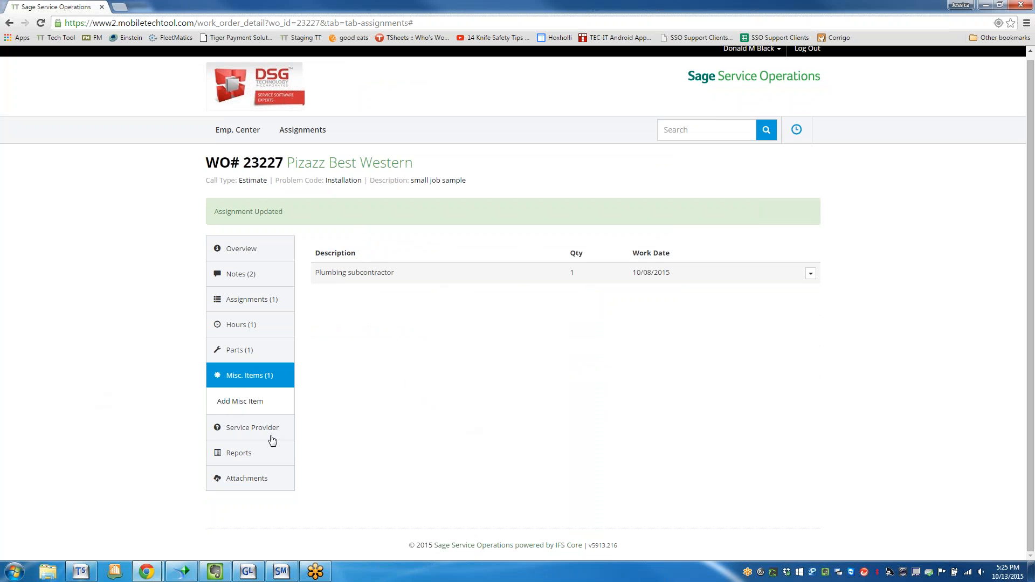
{"action": "left_click", "coordinate": [251, 405]}
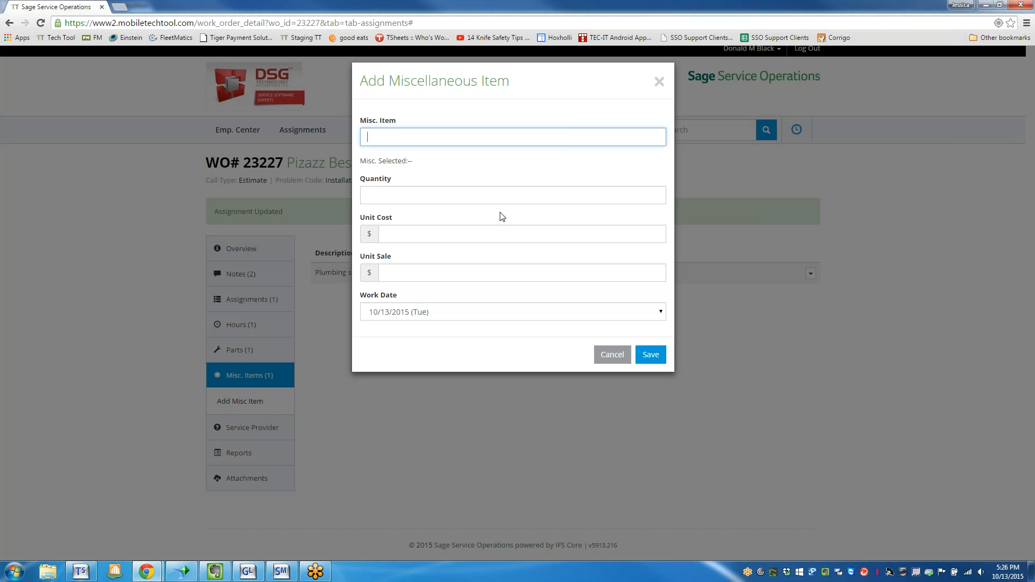
{"action": "left_click", "coordinate": [613, 356]}
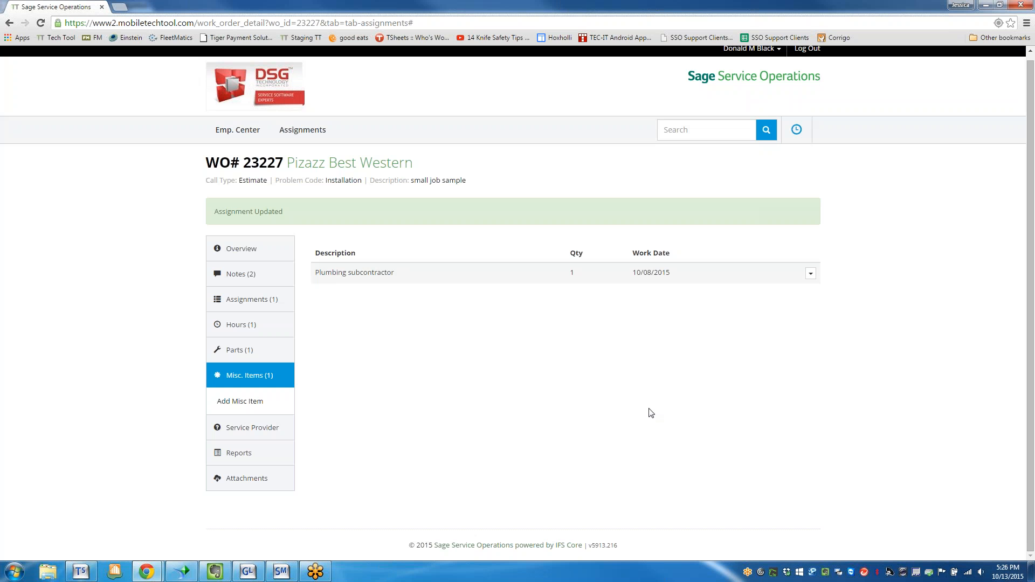
Start a service report for 10/13/2015 from the work order and mark the job complete as Yes.
{"action": "left_click", "coordinate": [252, 456]}
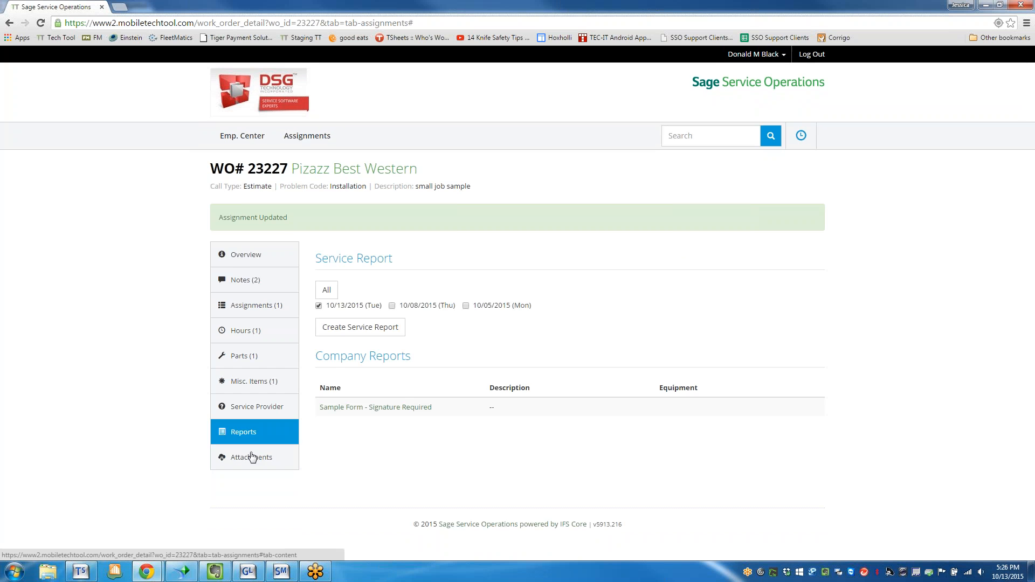
{"action": "left_click", "coordinate": [344, 327]}
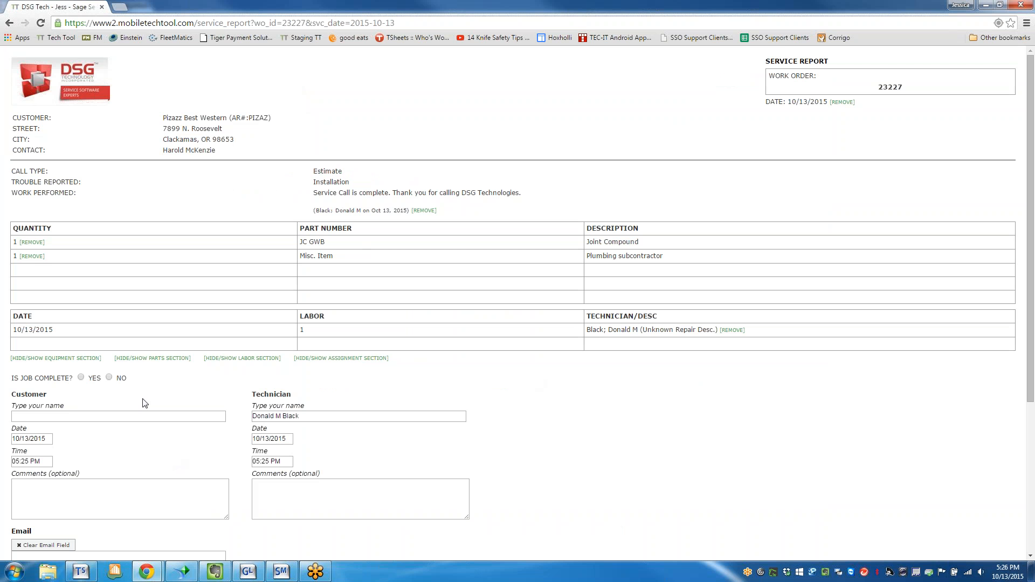
{"action": "left_click", "coordinate": [81, 378]}
Fill in the recipient's e-mail address on the service report.
{"action": "scroll", "coordinate": [287, 355], "scroll_direction": "down", "scroll_amount": 1}
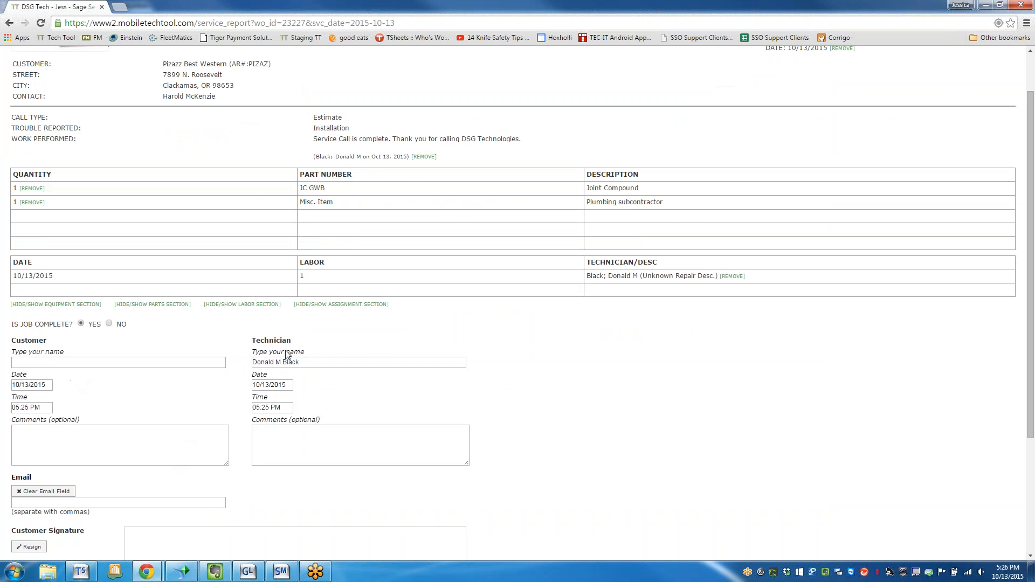
{"action": "scroll", "coordinate": [47, 401], "scroll_direction": "down", "scroll_amount": 1}
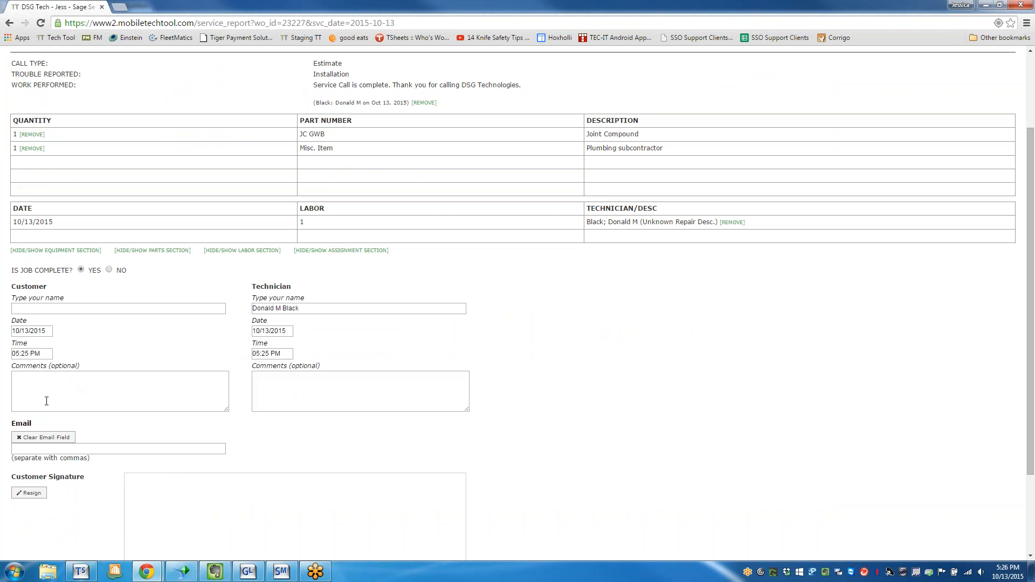
{"action": "left_click", "coordinate": [55, 449]}
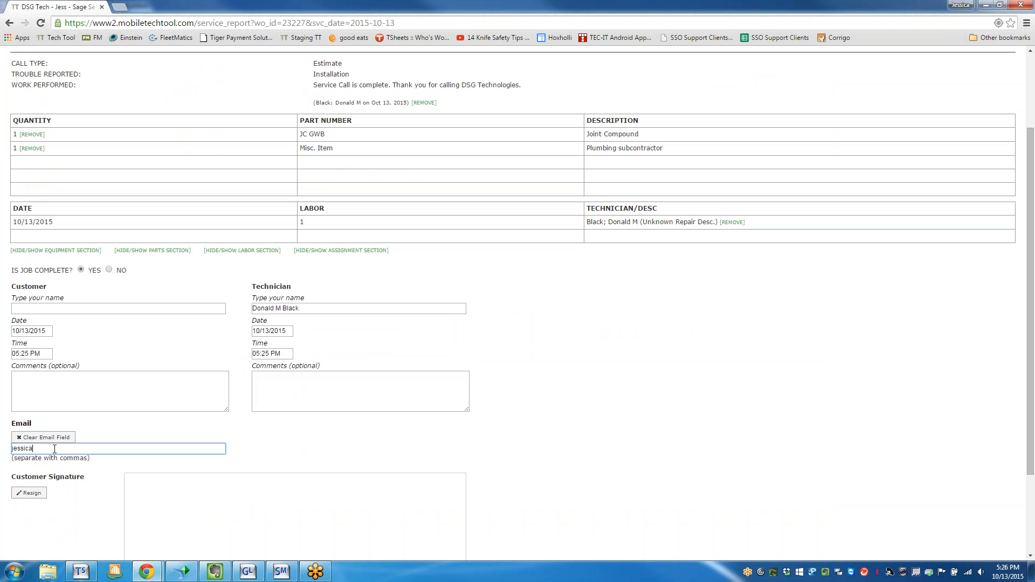
{"action": "key", "text": "Tab"}
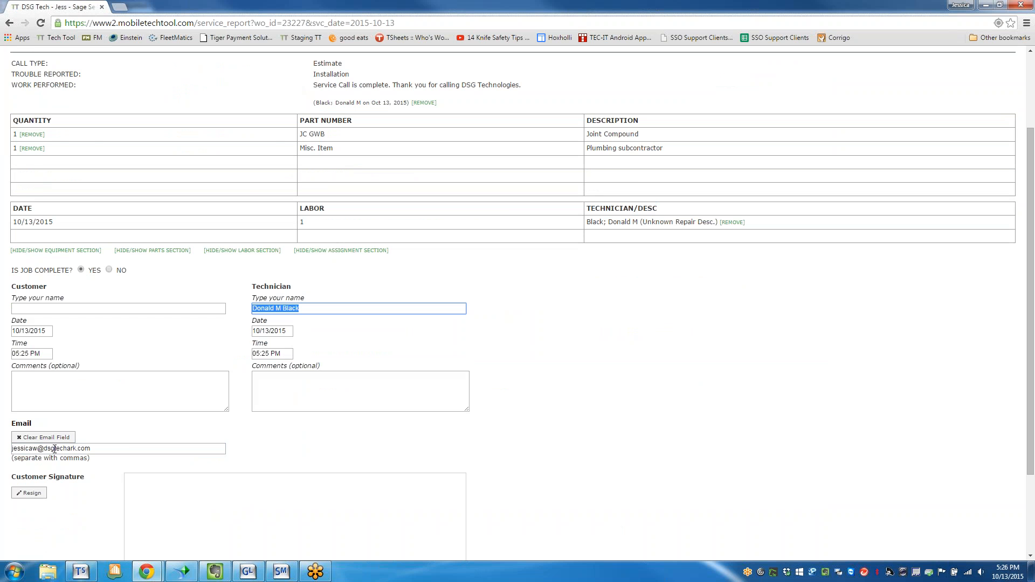
Draw the customer signature, clear and redraw it, and create the service report.
{"action": "scroll", "coordinate": [151, 496], "scroll_direction": "down", "scroll_amount": 2}
{"action": "mouse_move", "coordinate": [205, 427]}
{"action": "left_mouse_down"}
{"action": "mouse_move", "coordinate": [152, 462]}
{"action": "mouse_move", "coordinate": [275, 387]}
{"action": "mouse_move", "coordinate": [308, 420]}
{"action": "mouse_move", "coordinate": [449, 433]}
{"action": "left_mouse_up"}
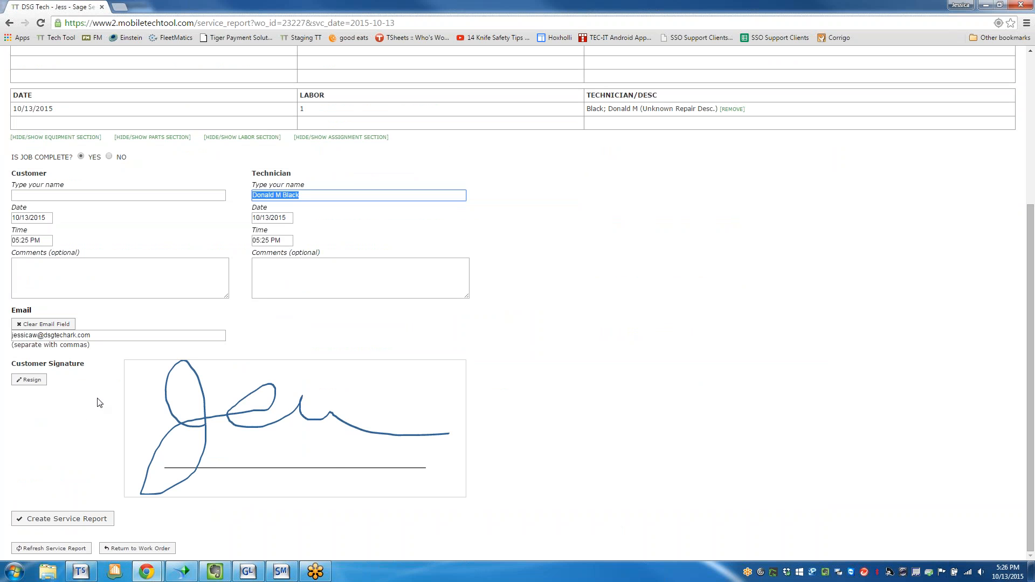
{"action": "left_click", "coordinate": [31, 380]}
{"action": "mouse_move", "coordinate": [202, 437]}
{"action": "left_mouse_down"}
{"action": "mouse_move", "coordinate": [232, 379]}
{"action": "mouse_move", "coordinate": [303, 459]}
{"action": "mouse_move", "coordinate": [400, 411]}
{"action": "left_mouse_up"}
{"action": "left_click", "coordinate": [66, 518]}
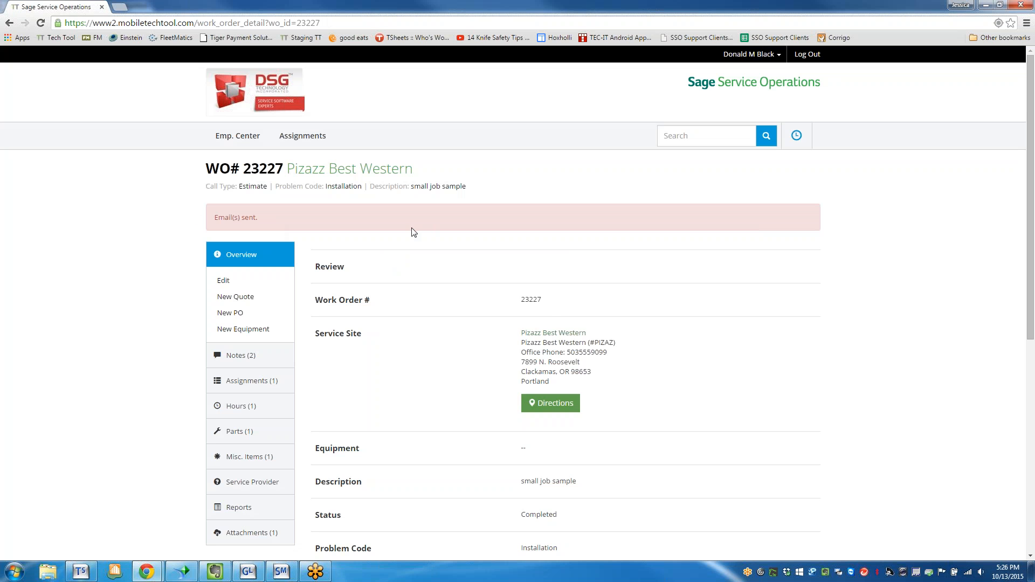
Start a single-file attachment on the work order and choose the file cg_sunshine.gif.
{"action": "scroll", "coordinate": [423, 273], "scroll_direction": "down", "scroll_amount": 2}
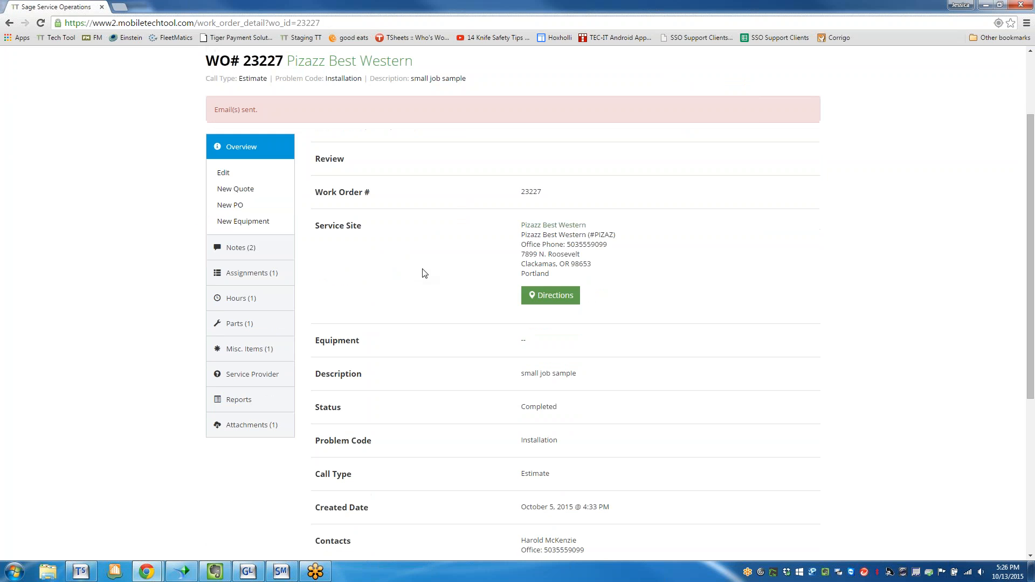
{"action": "scroll", "coordinate": [423, 273], "scroll_direction": "down", "scroll_amount": 1}
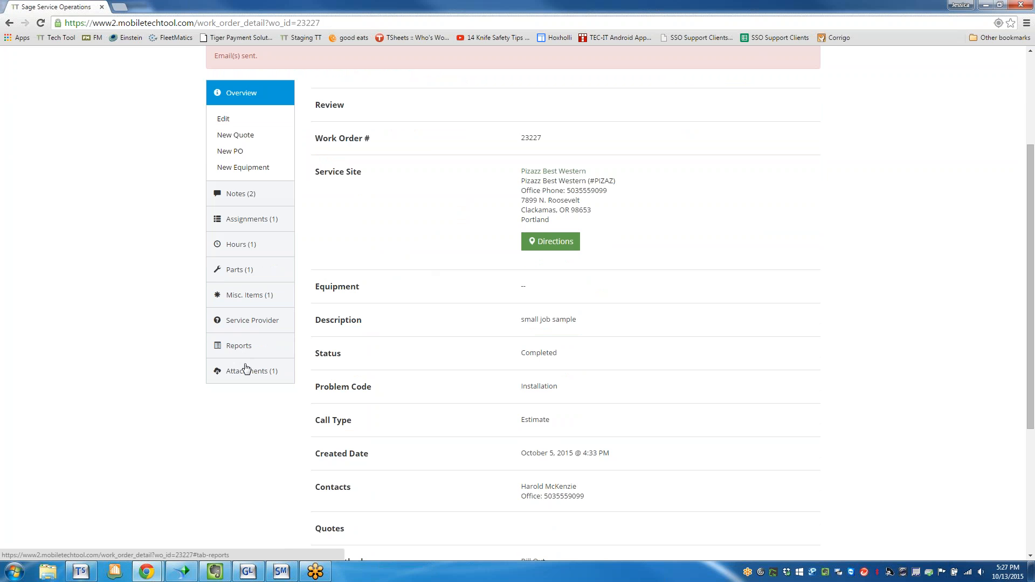
{"action": "left_click", "coordinate": [288, 380]}
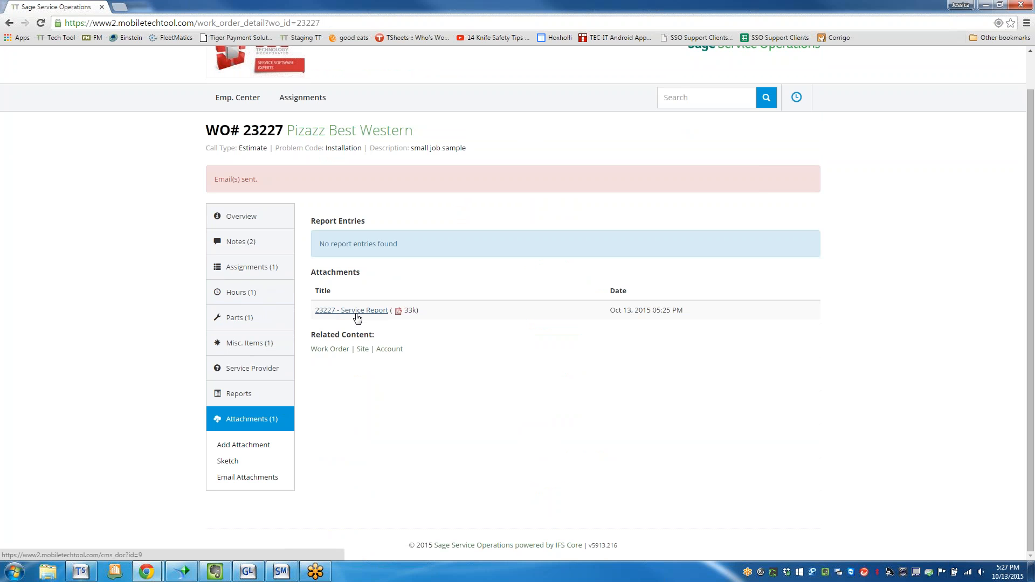
{"action": "left_click", "coordinate": [229, 447]}
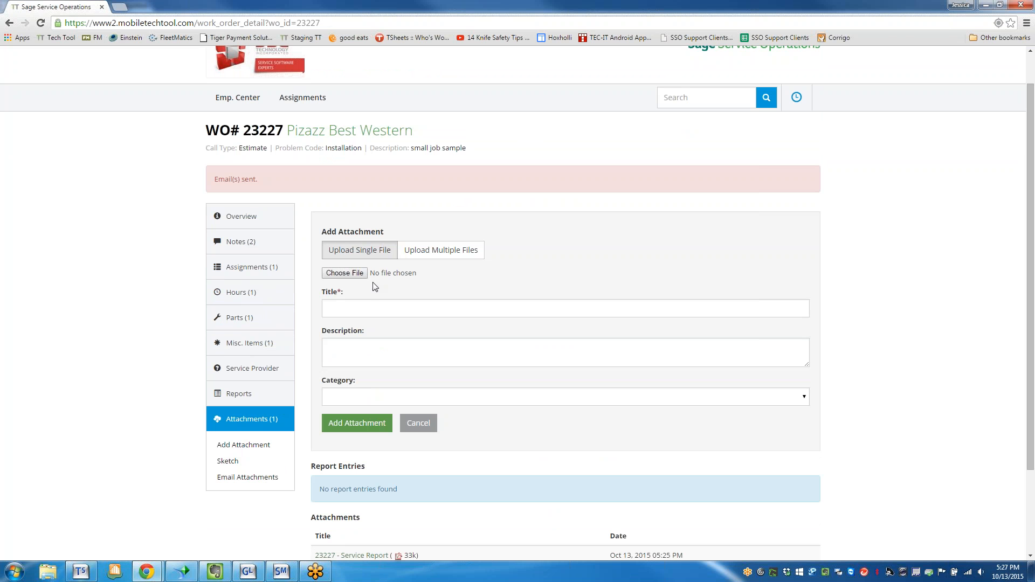
{"action": "left_click", "coordinate": [373, 316]}
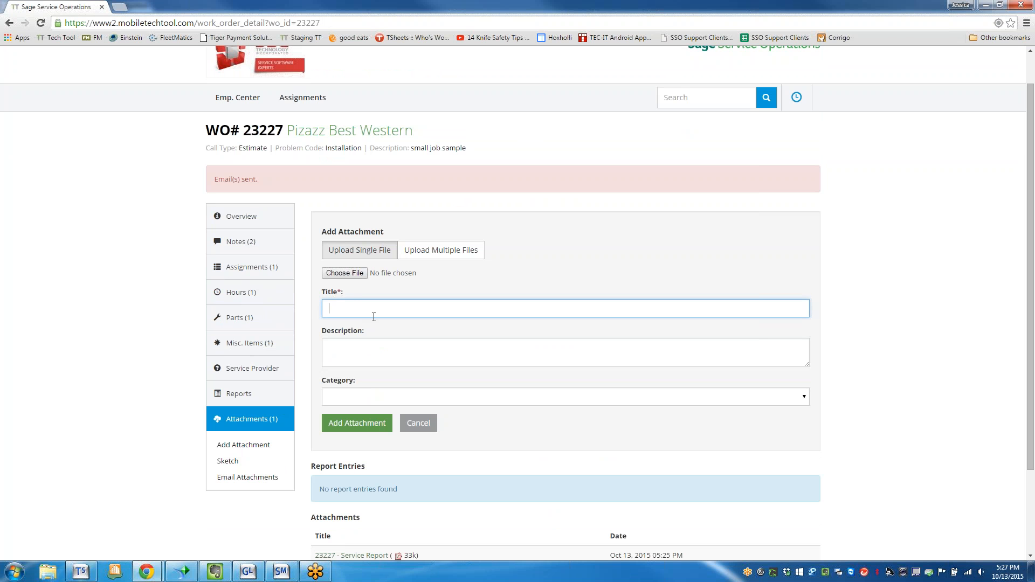
{"action": "left_click", "coordinate": [356, 274]}
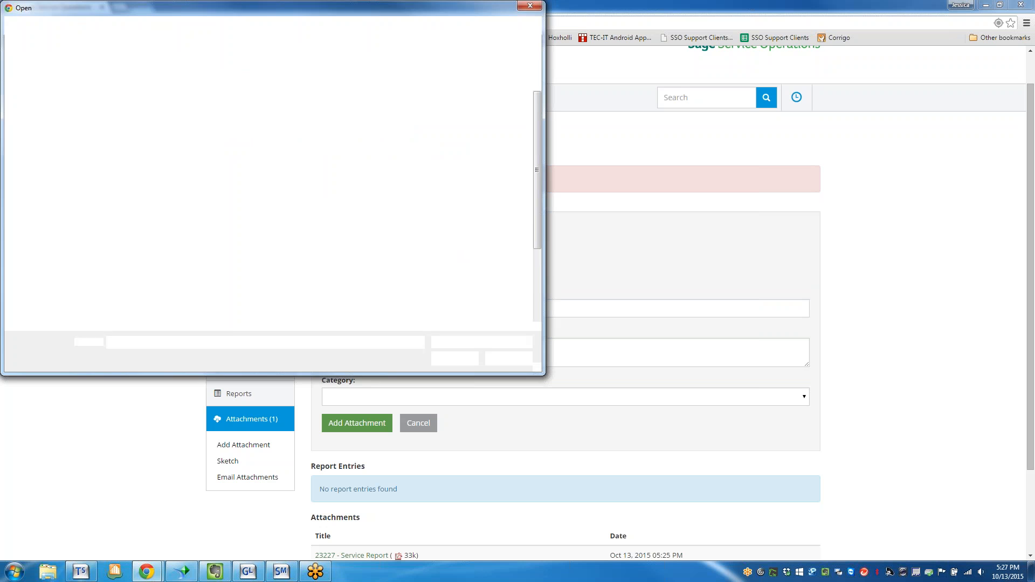
{"action": "double_click", "coordinate": [340, 132]}
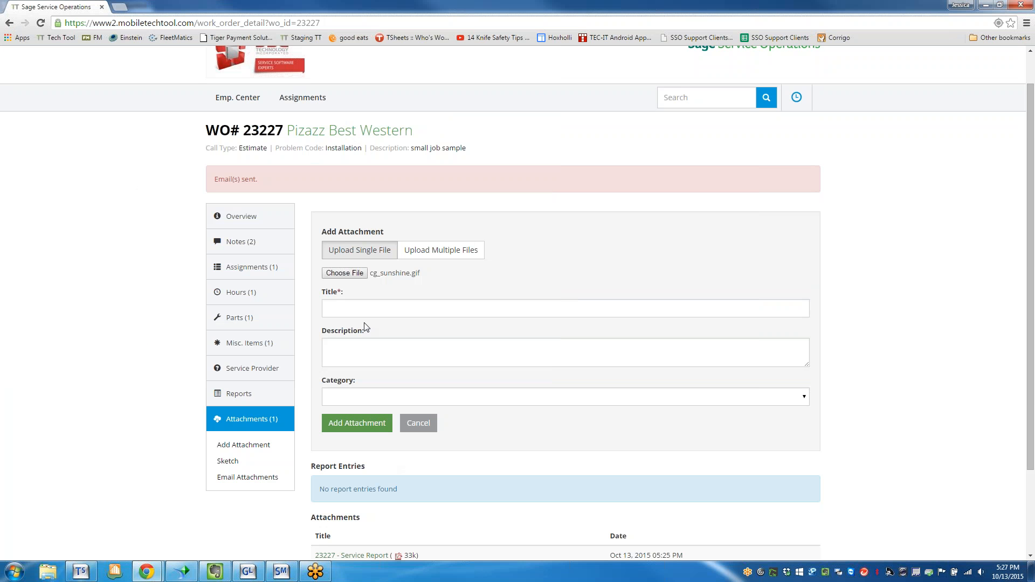
Title the attachment "sunshine", set its category to Image, and add it to the work order.
{"action": "left_click", "coordinate": [362, 308]}
{"action": "type", "text": "sun"}
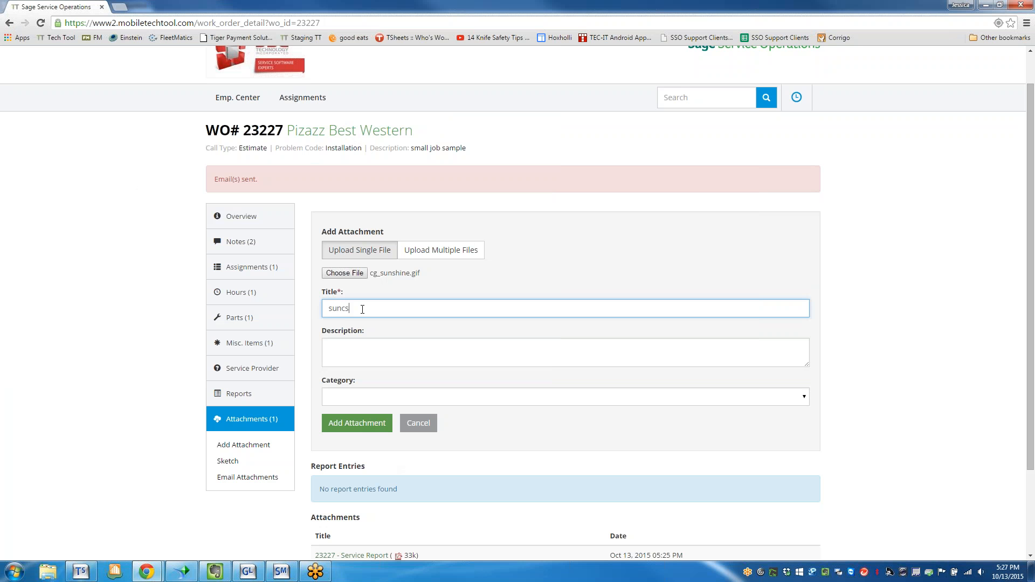
{"action": "type", "text": "shine"}
{"action": "key", "text": "Tab"}
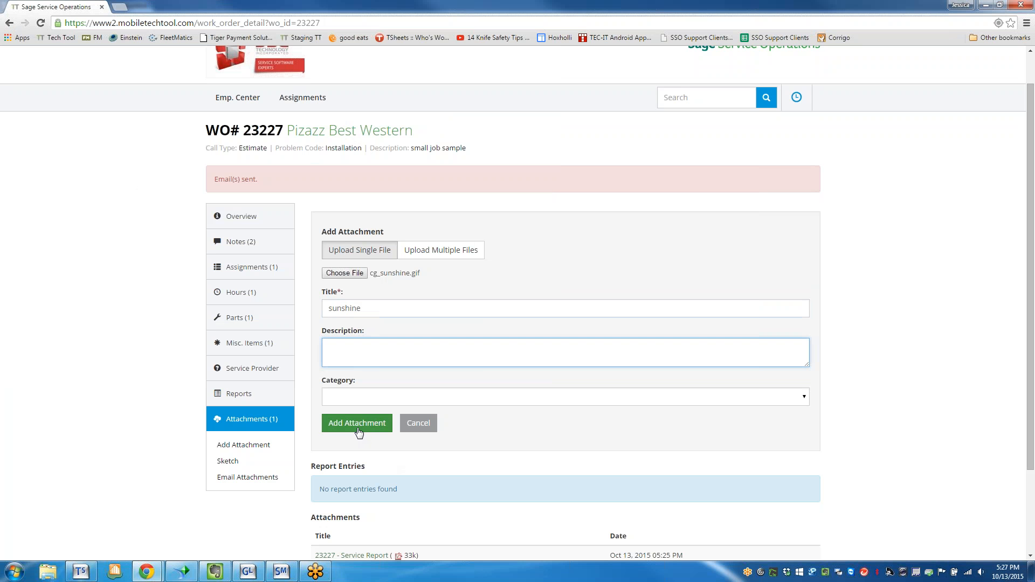
{"action": "left_click", "coordinate": [353, 400]}
{"action": "left_click", "coordinate": [348, 441]}
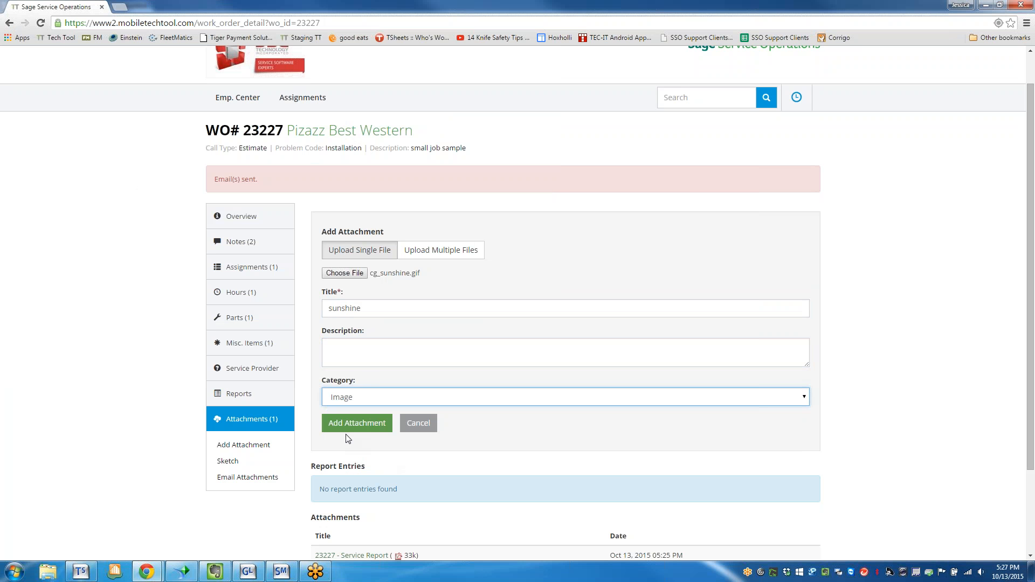
{"action": "left_click", "coordinate": [357, 422]}
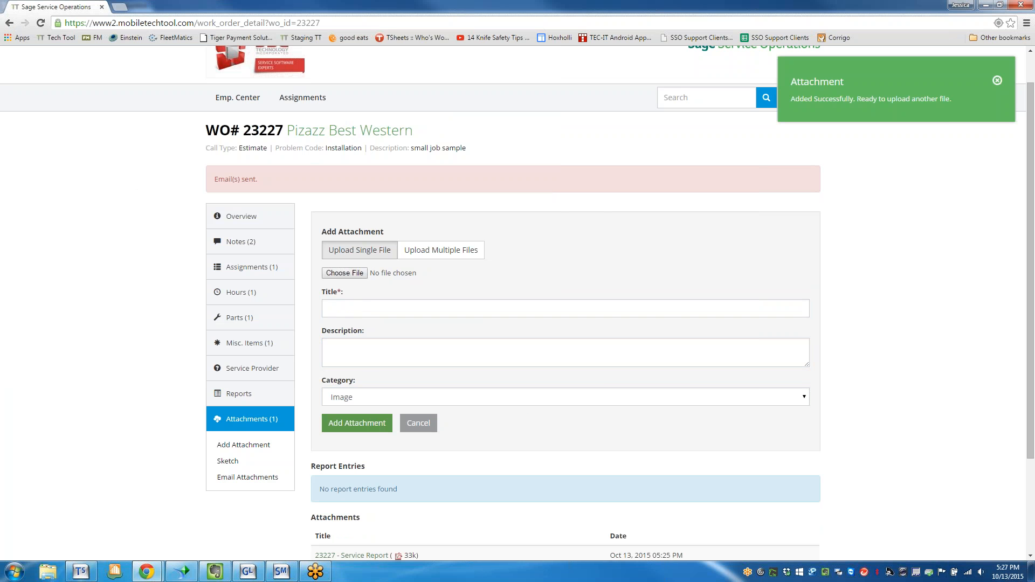
{"action": "left_click", "coordinate": [998, 82]}
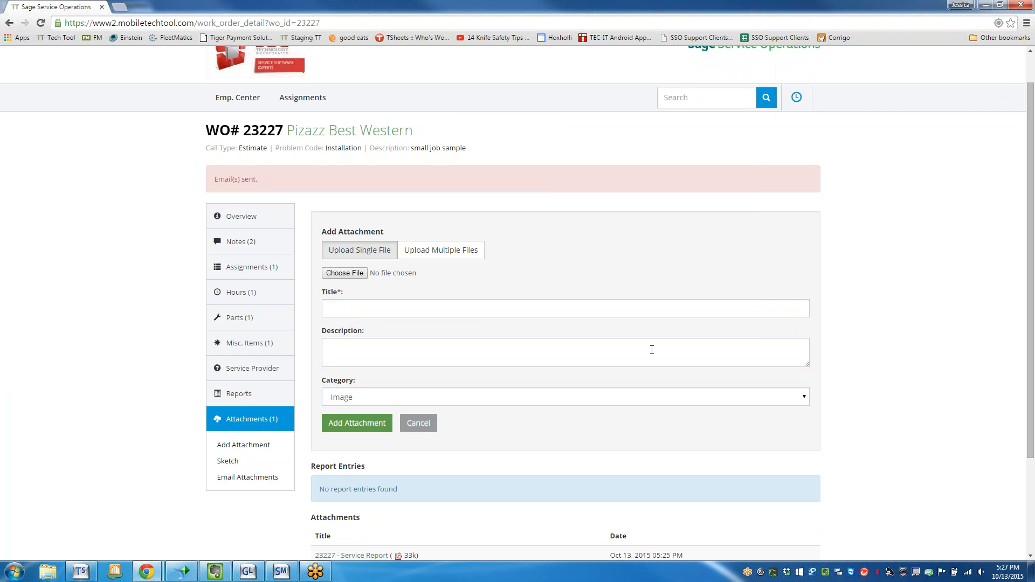
Look over the attachments list, search for the current work order by its number, and open it from the results.
{"action": "scroll", "coordinate": [529, 382], "scroll_direction": "down", "scroll_amount": 3}
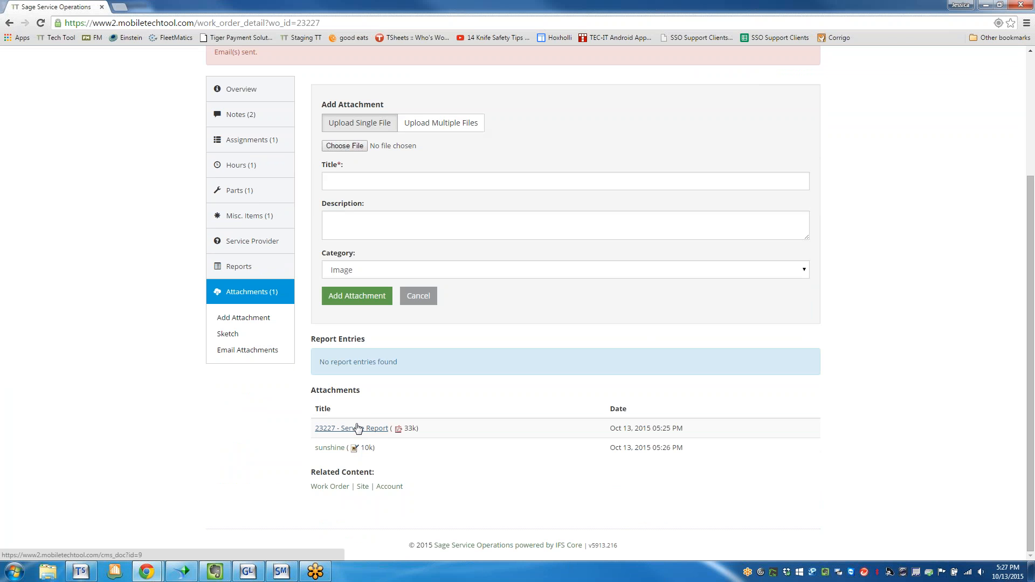
{"action": "scroll", "coordinate": [358, 429], "scroll_direction": "up", "scroll_amount": 3}
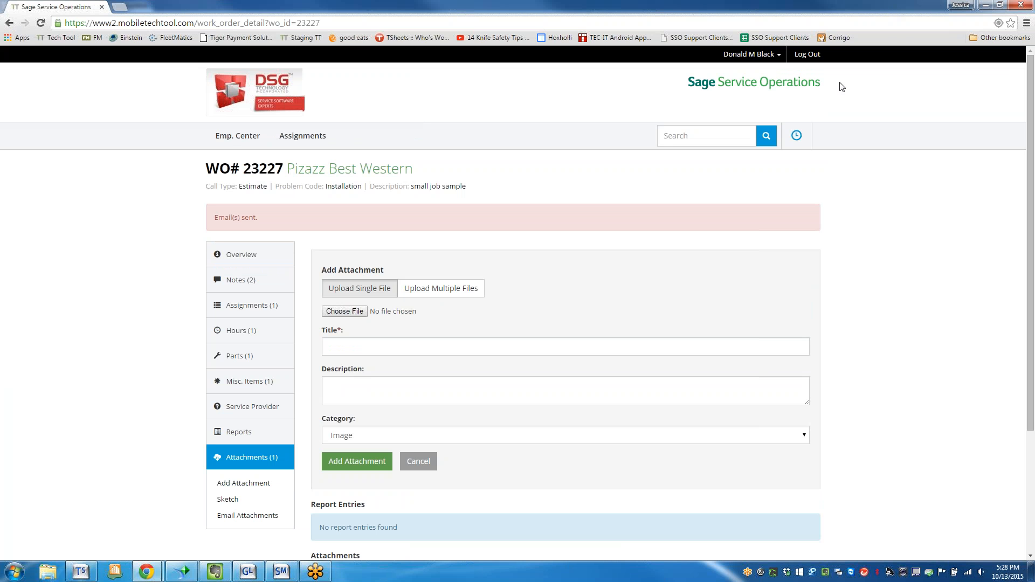
{"action": "left_click", "coordinate": [719, 140]}
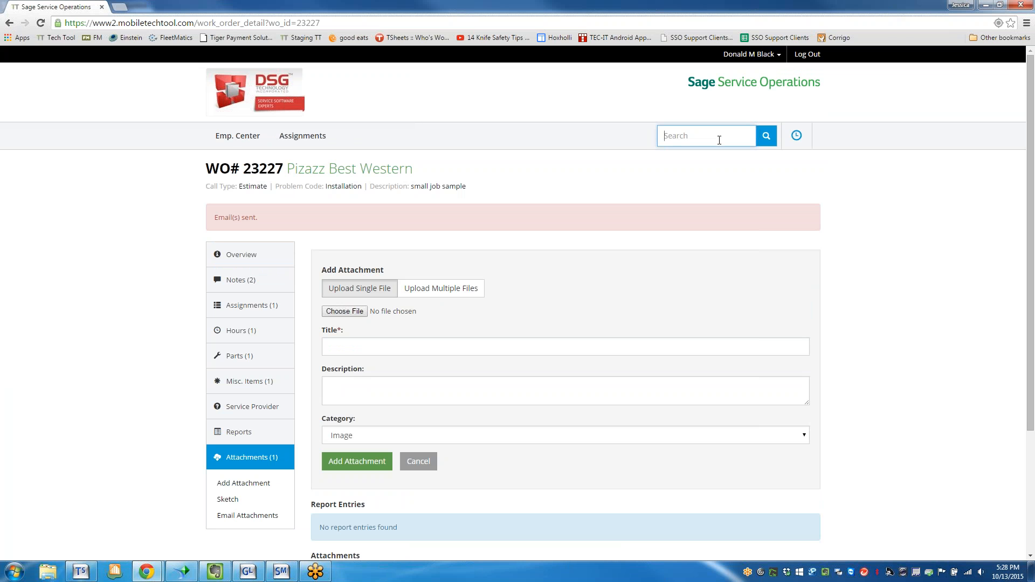
{"action": "type", "text": "23222"}
{"action": "key", "text": "BackSpace"}
{"action": "type", "text": "7"}
{"action": "left_click", "coordinate": [693, 172]}
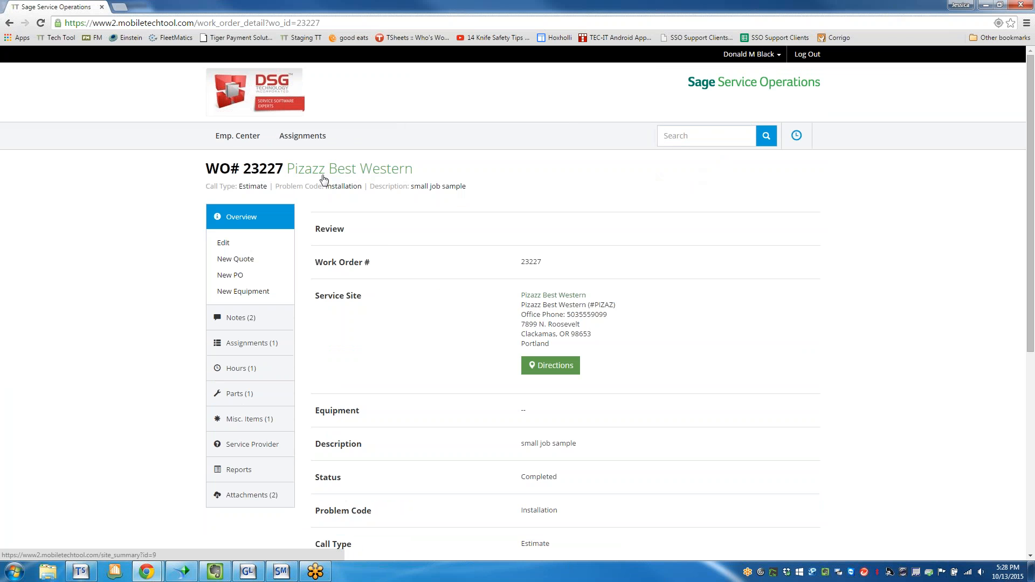
Go to the work order's attachments and start a new sketch.
{"action": "scroll", "coordinate": [241, 468], "scroll_direction": "down", "scroll_amount": 1}
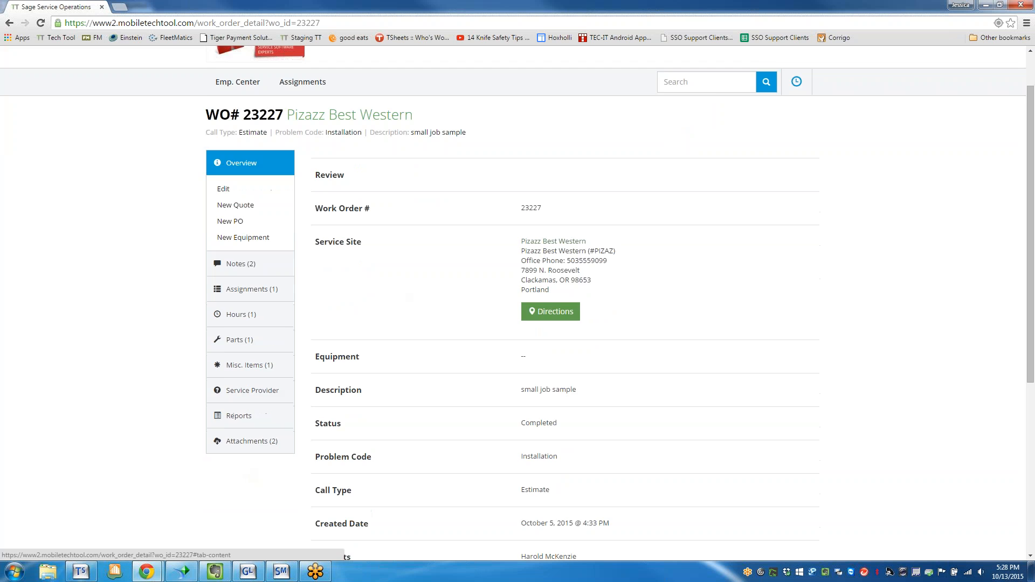
{"action": "left_click", "coordinate": [248, 441]}
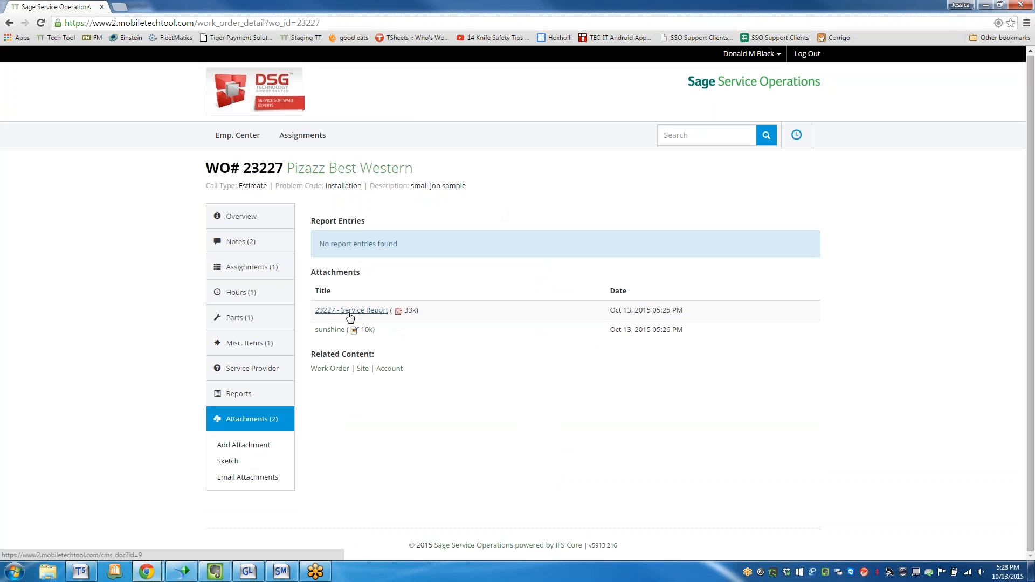
{"action": "left_click", "coordinate": [228, 462]}
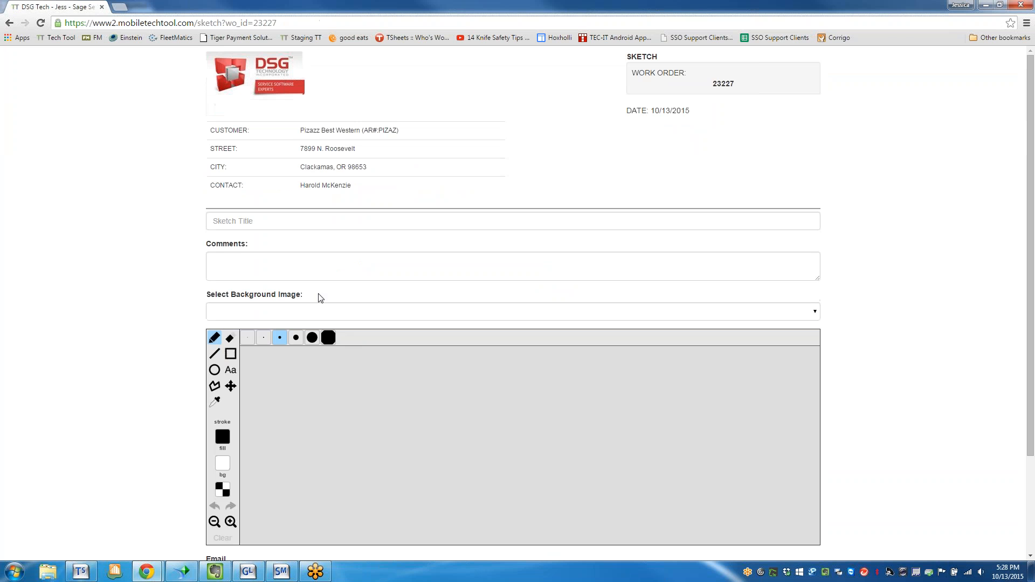
Title the sketch "sunshine sketch" and select the sunshine image as its background.
{"action": "left_click", "coordinate": [244, 221]}
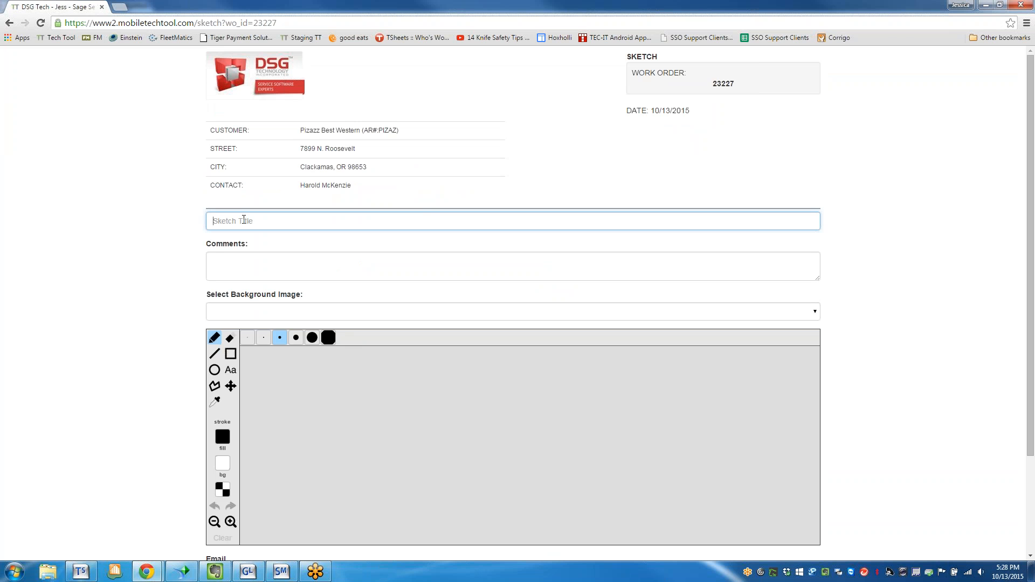
{"action": "type", "text": "sunshine sketch"}
{"action": "key", "text": "Tab"}
{"action": "left_click", "coordinate": [351, 314]}
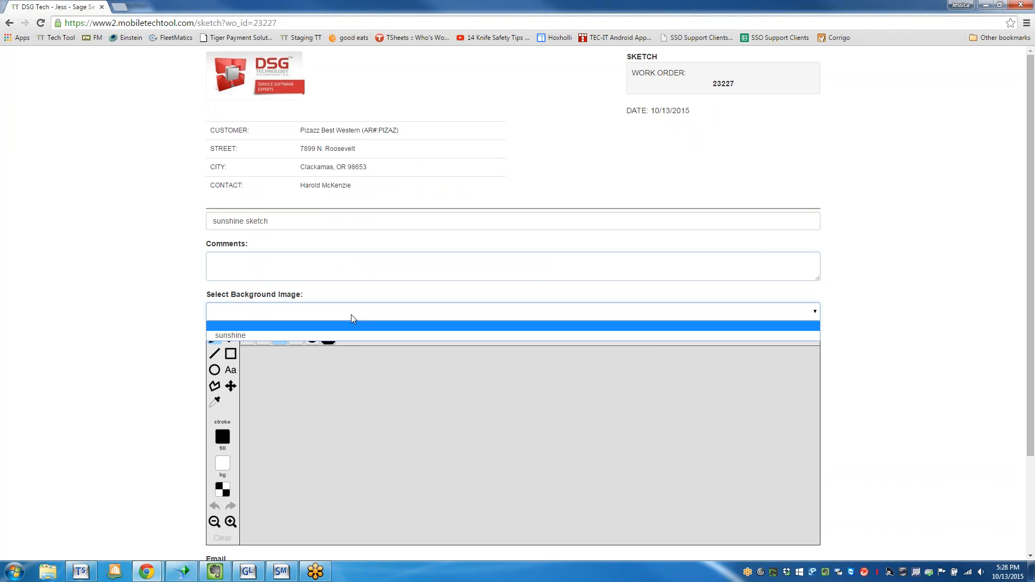
{"action": "left_click", "coordinate": [318, 330]}
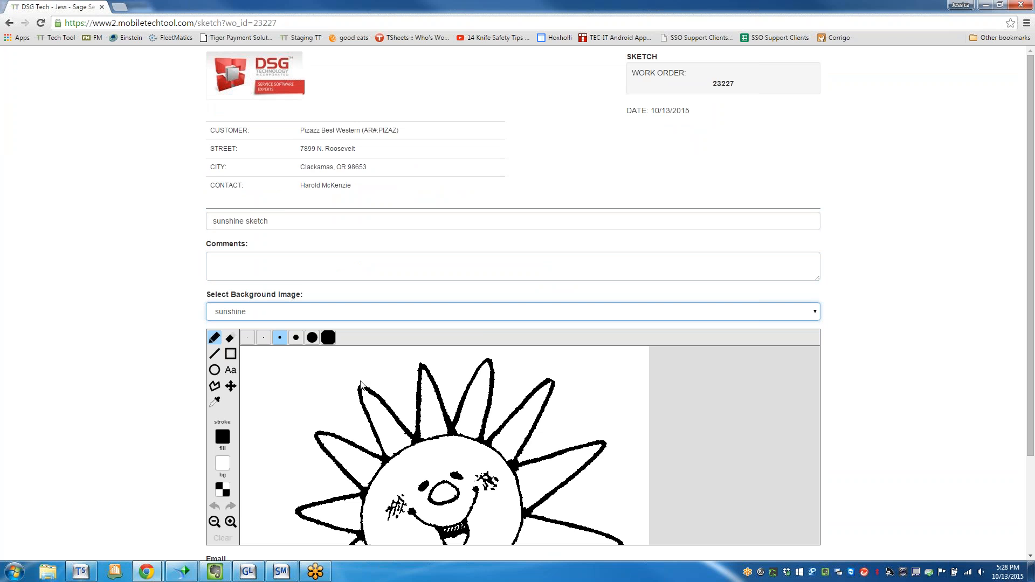
Draw an arrow from three straight lines pointing at the sun's upper-left rays, and save the sketch.
{"action": "scroll", "coordinate": [360, 384], "scroll_direction": "down", "scroll_amount": 2}
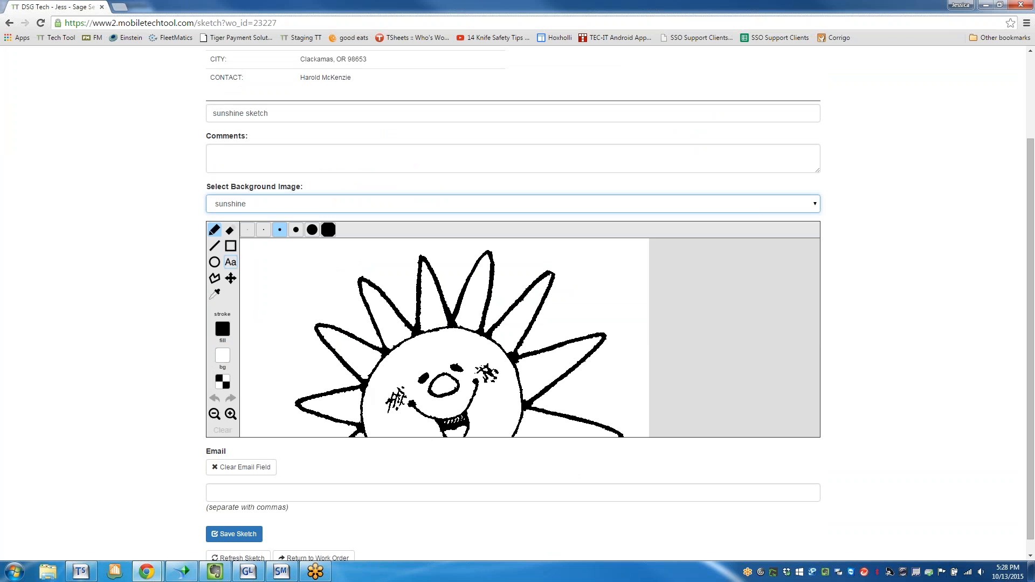
{"action": "scroll", "coordinate": [430, 305], "scroll_direction": "down", "scroll_amount": 1}
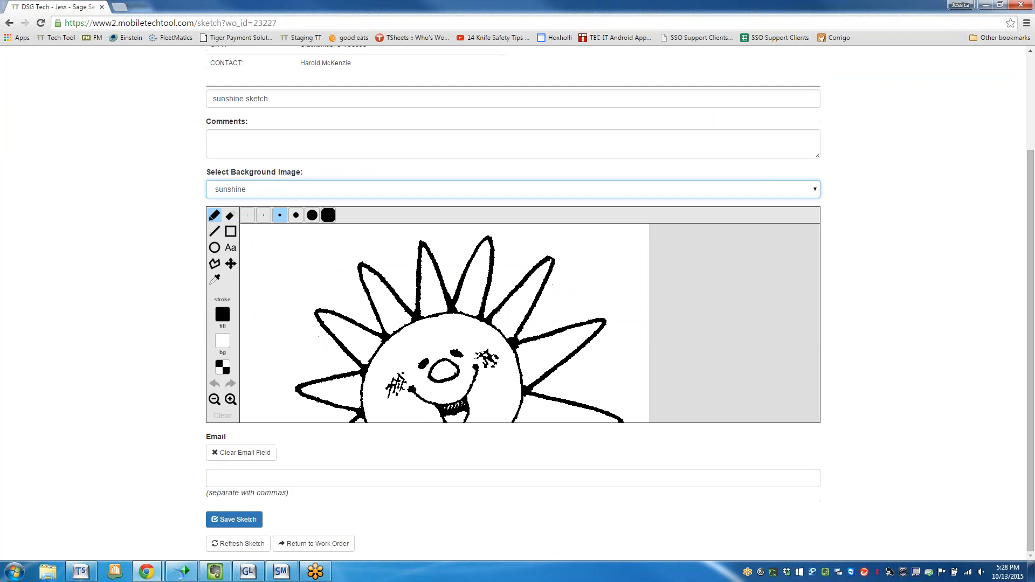
{"action": "left_click", "coordinate": [217, 231]}
{"action": "mouse_move", "coordinate": [281, 264]}
{"action": "left_mouse_down"}
{"action": "mouse_move", "coordinate": [379, 298]}
{"action": "mouse_move", "coordinate": [375, 261]}
{"action": "left_mouse_up"}
{"action": "left_click_drag", "start_coordinate": [379, 298], "coordinate": [336, 304]}
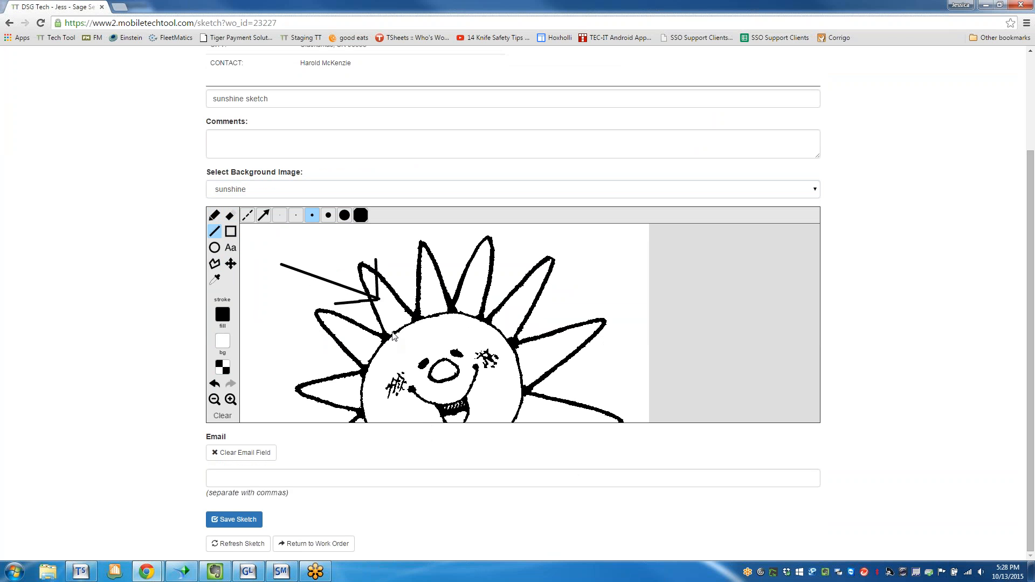
{"action": "left_click", "coordinate": [224, 521]}
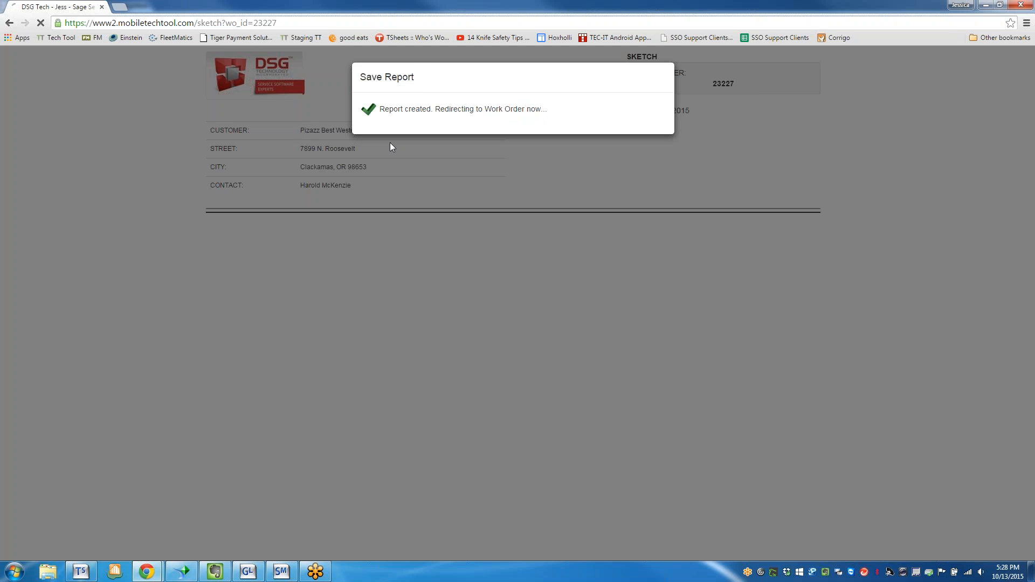
Start an e-mail of the work order's attachments, include the service report, sunshine and sunshine sketch, and close it without sending.
{"action": "scroll", "coordinate": [843, 282], "scroll_direction": "down", "scroll_amount": 4}
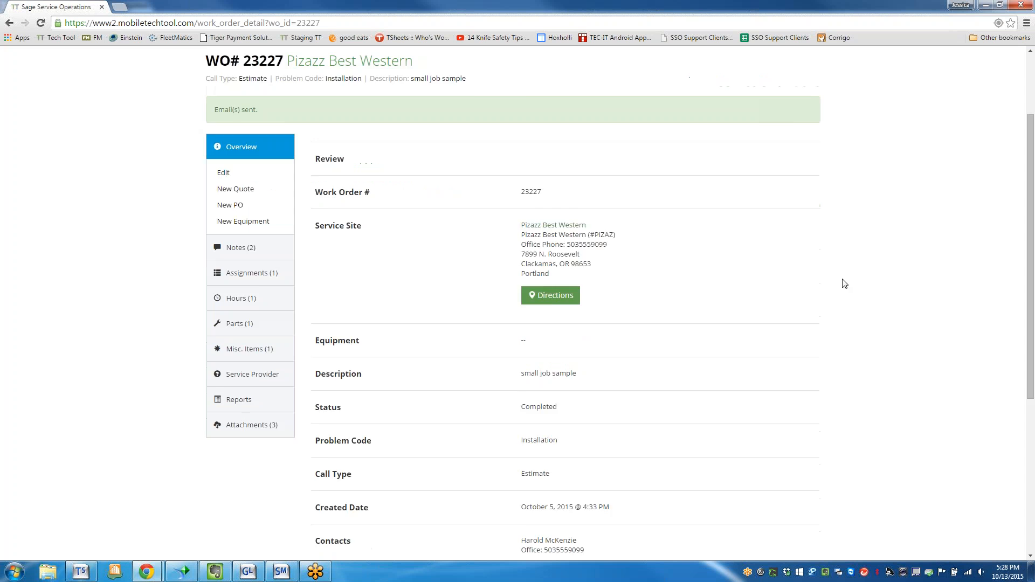
{"action": "left_click", "coordinate": [251, 264]}
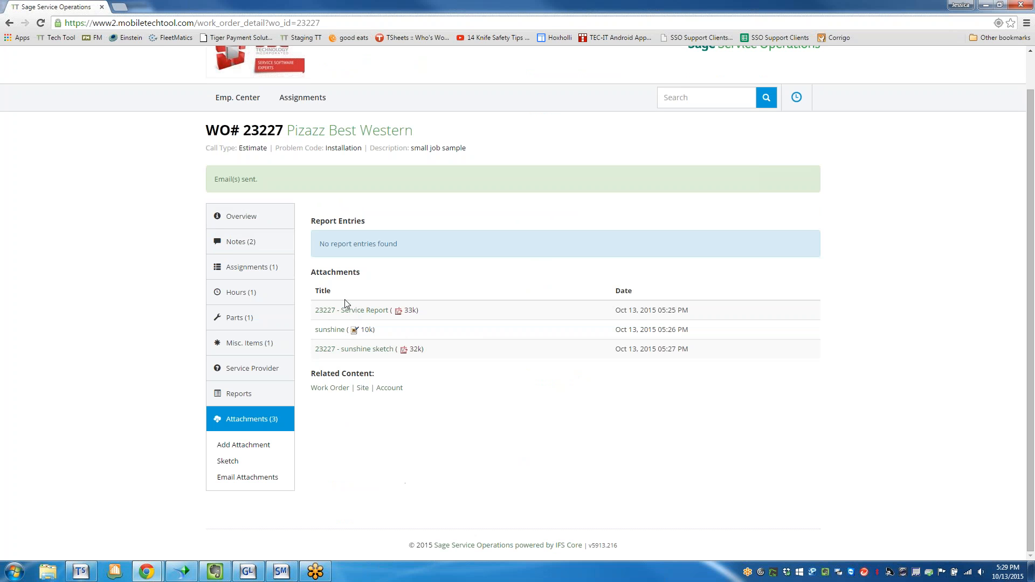
{"action": "left_click", "coordinate": [244, 479]}
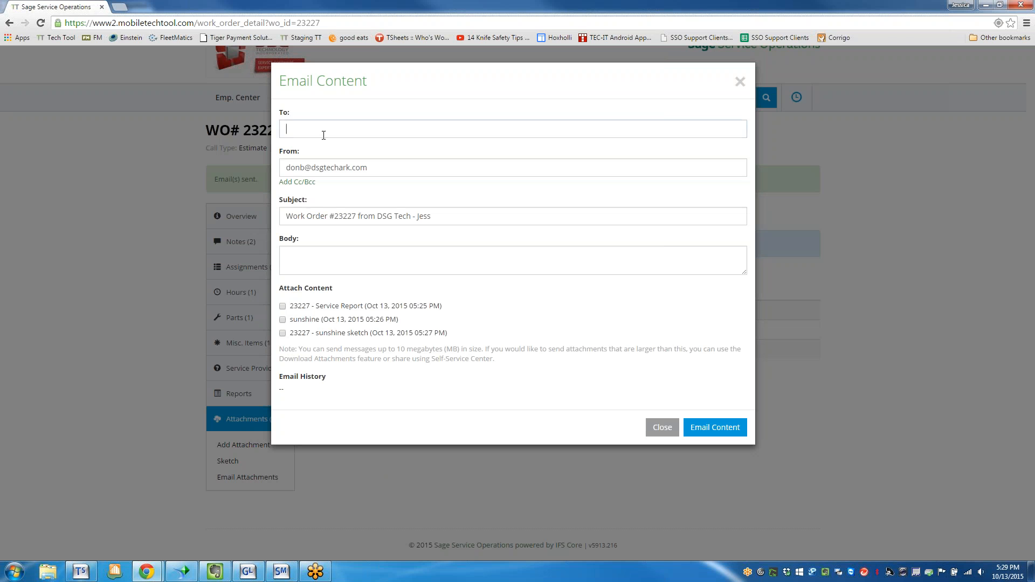
{"action": "left_click", "coordinate": [287, 129]}
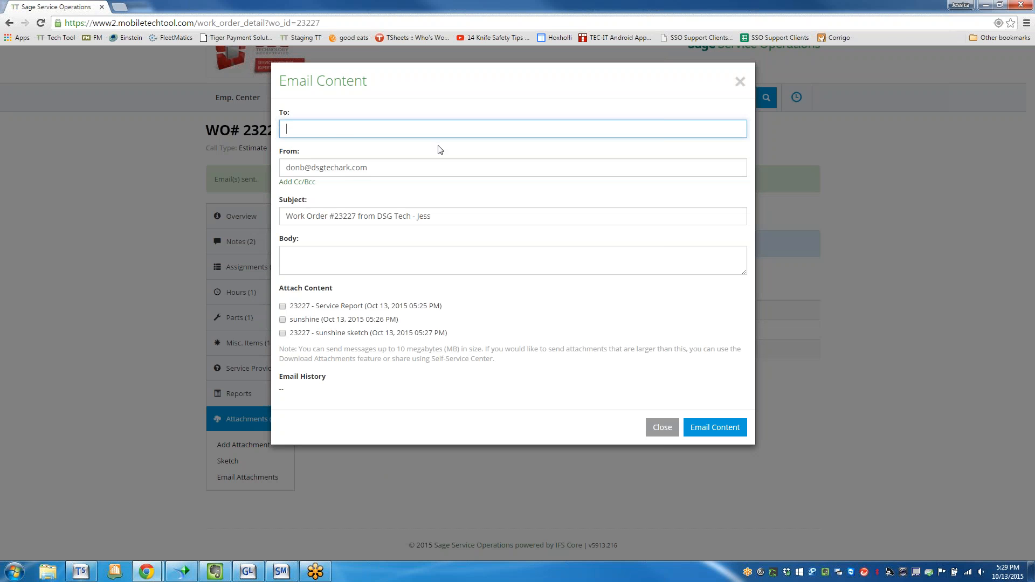
{"action": "left_click", "coordinate": [317, 126]}
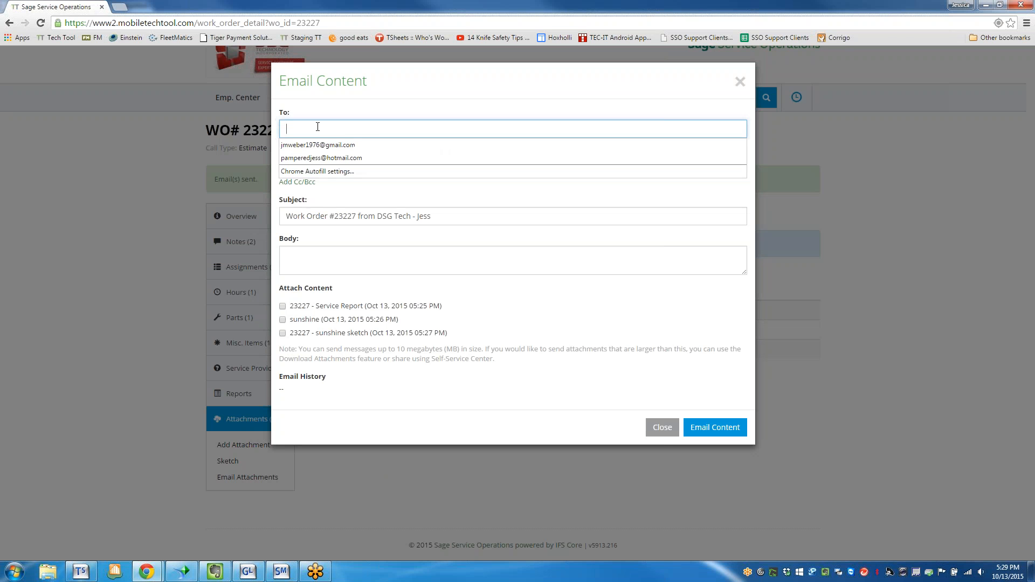
{"action": "left_click", "coordinate": [317, 114]}
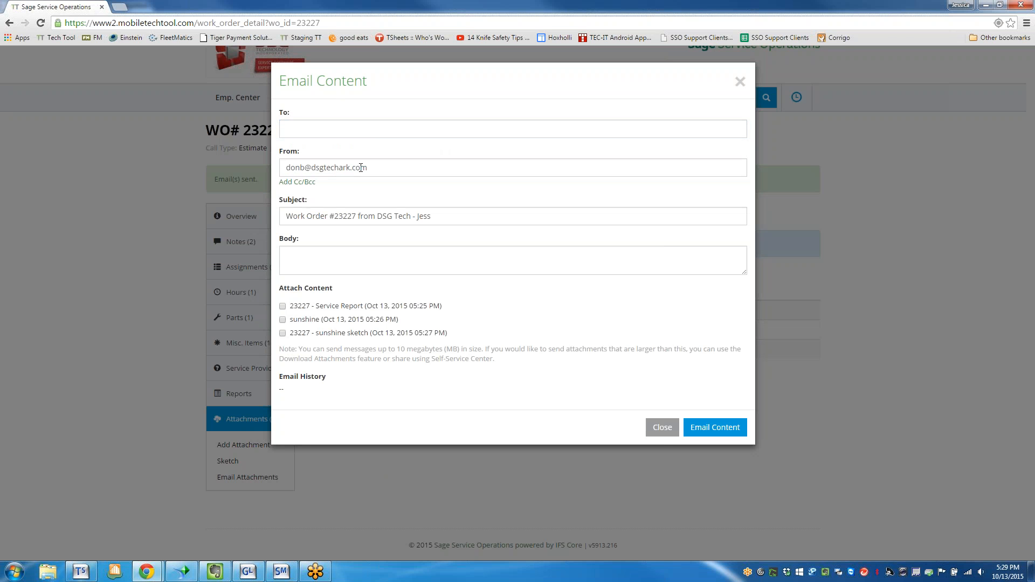
{"action": "left_click", "coordinate": [285, 252]}
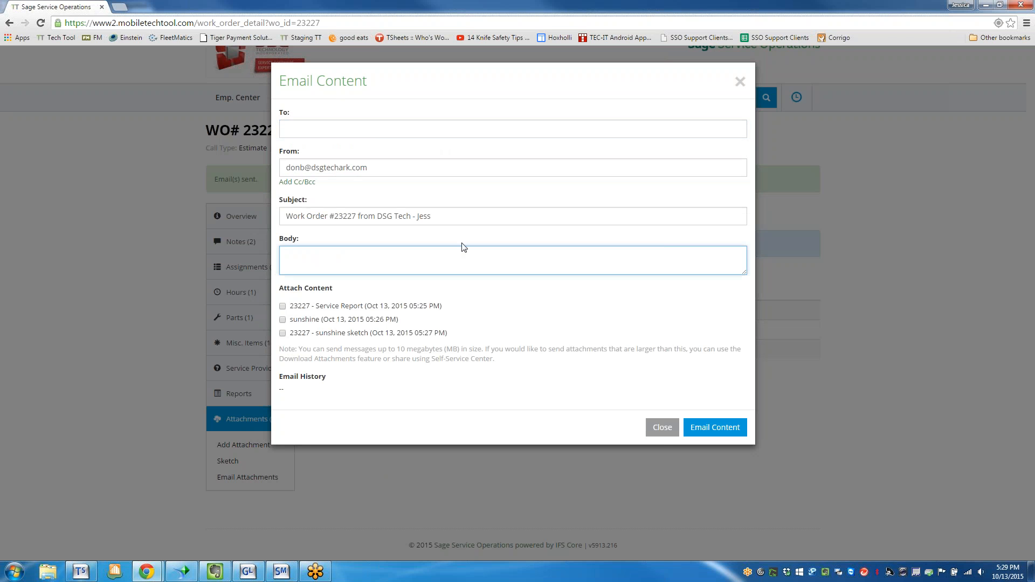
{"action": "left_click", "coordinate": [283, 305]}
{"action": "left_click", "coordinate": [282, 319]}
{"action": "left_click", "coordinate": [282, 333]}
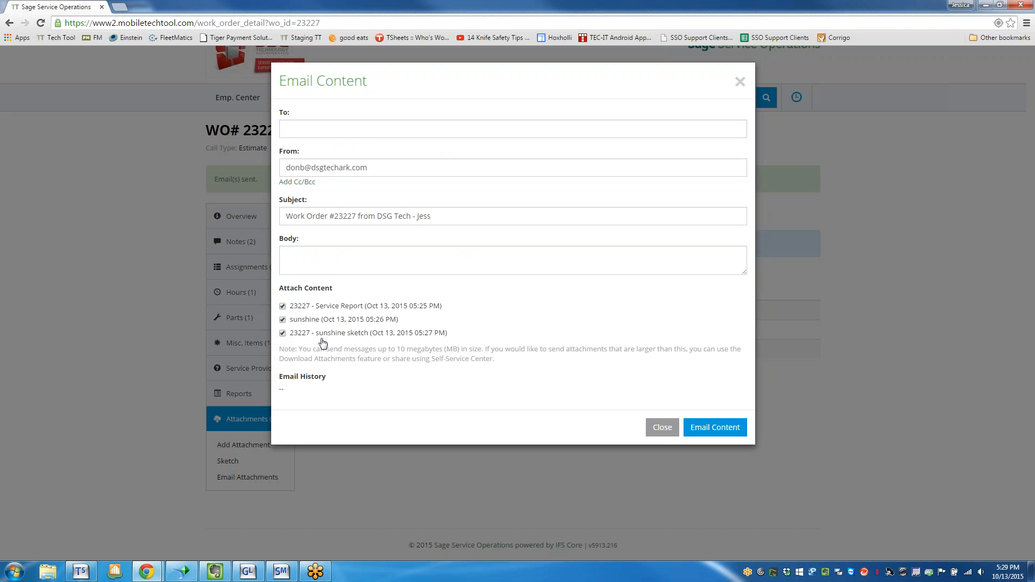
{"action": "left_click", "coordinate": [300, 253]}
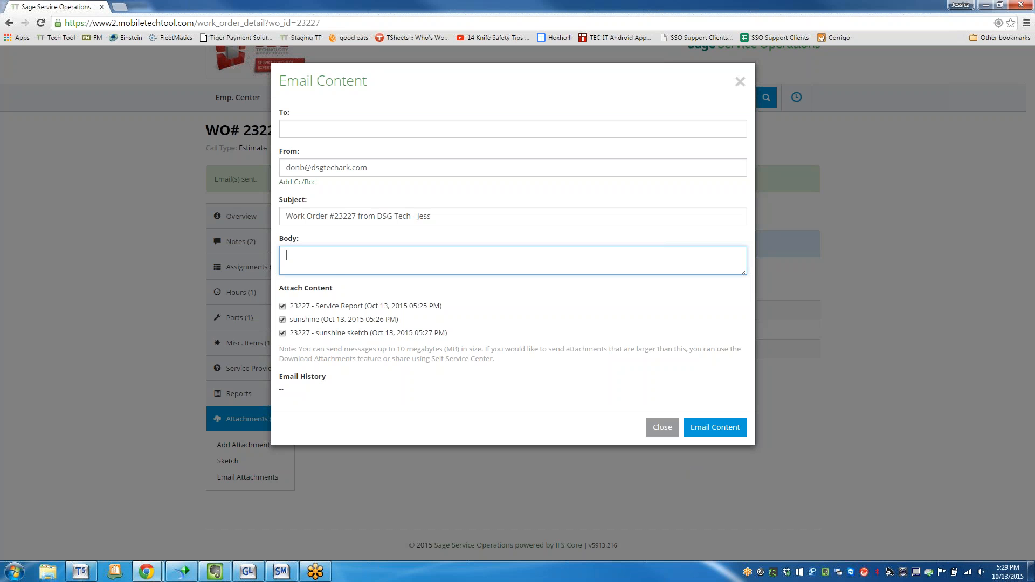
{"action": "left_click", "coordinate": [660, 428]}
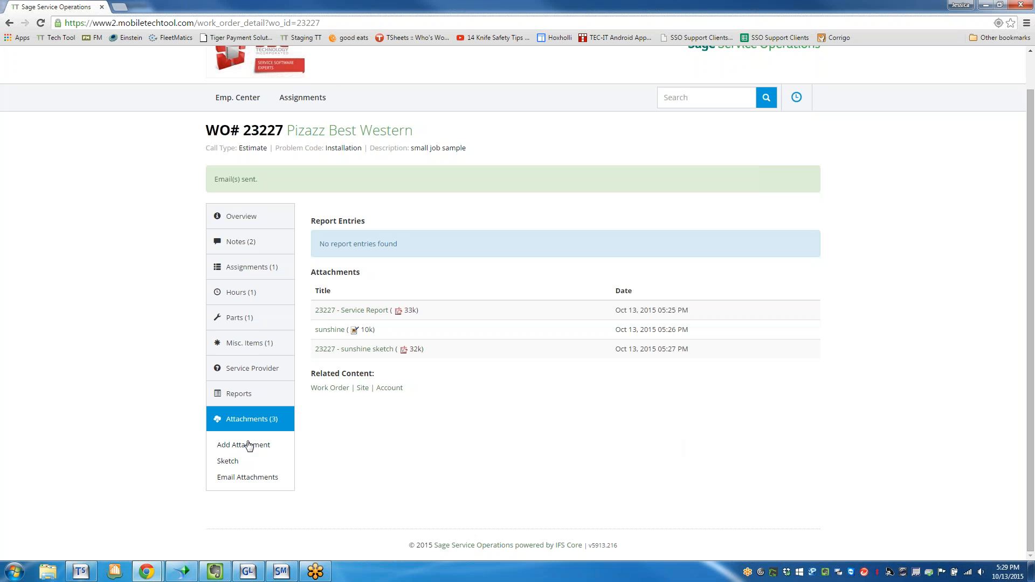
Return to the day's assignments list and view the assignments of the Diamond Vogel Paint work order.
{"action": "scroll", "coordinate": [245, 446], "scroll_direction": "up", "scroll_amount": 1}
{"action": "left_click", "coordinate": [303, 135]}
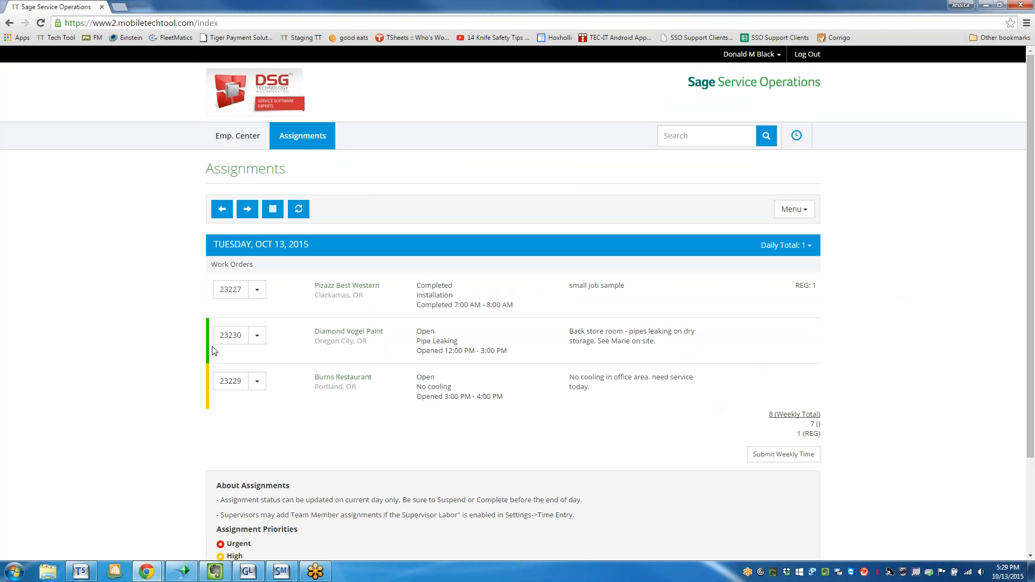
{"action": "left_click", "coordinate": [258, 336]}
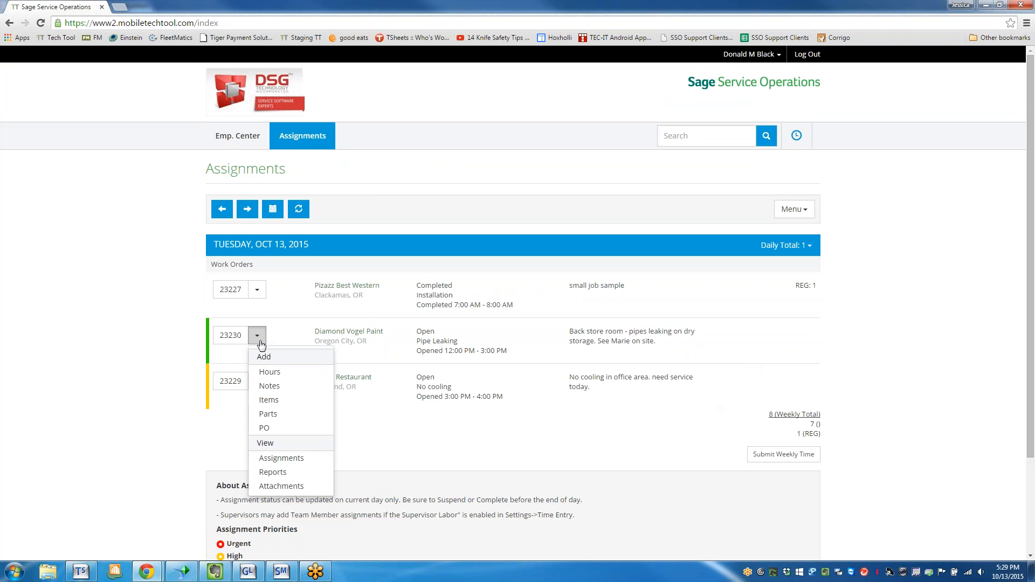
{"action": "left_click", "coordinate": [282, 465]}
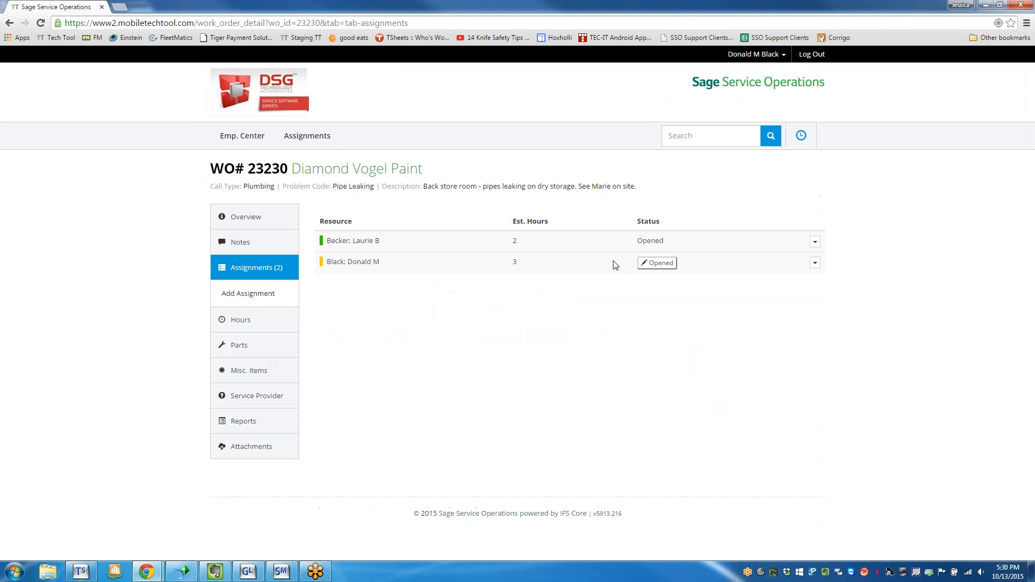
Update the logged-in technician's assignment status to Traveling with the time 9:00am.
{"action": "left_click", "coordinate": [666, 270]}
{"action": "left_click", "coordinate": [503, 154]}
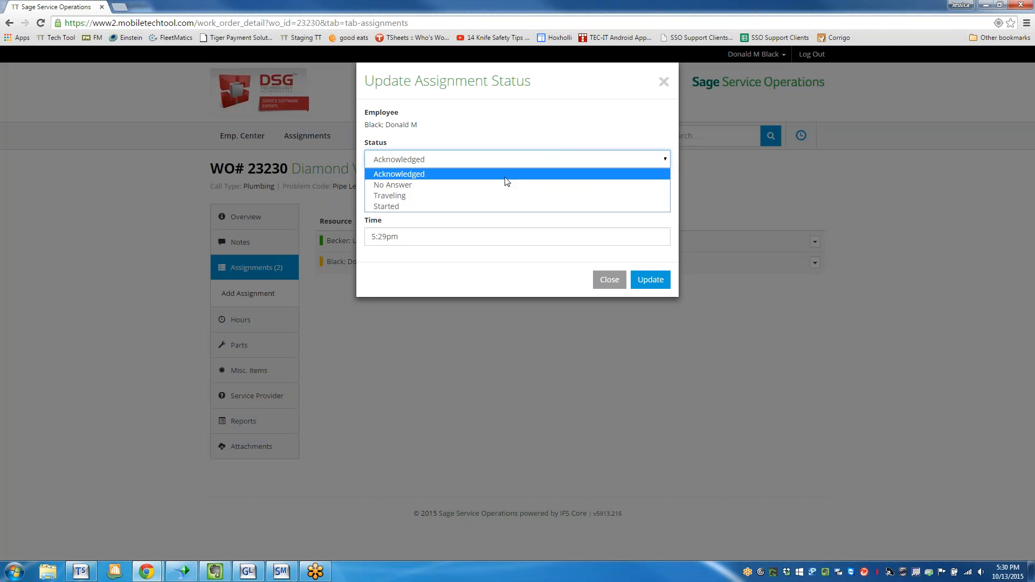
{"action": "left_click", "coordinate": [471, 197]}
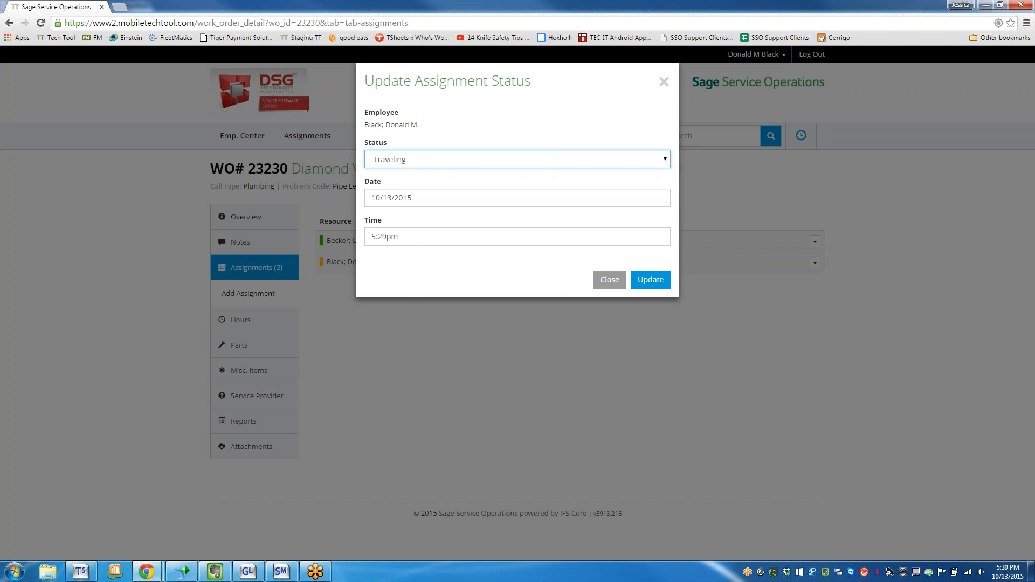
{"action": "left_click", "coordinate": [378, 236]}
{"action": "type", "text": "9"}
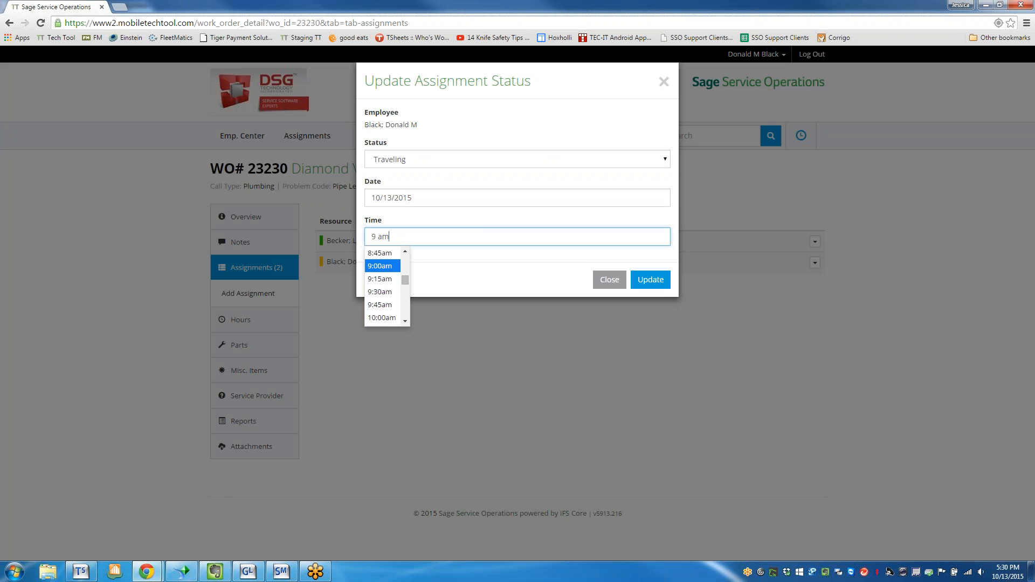
{"action": "type", "text": " am"}
{"action": "key", "text": "Tab"}
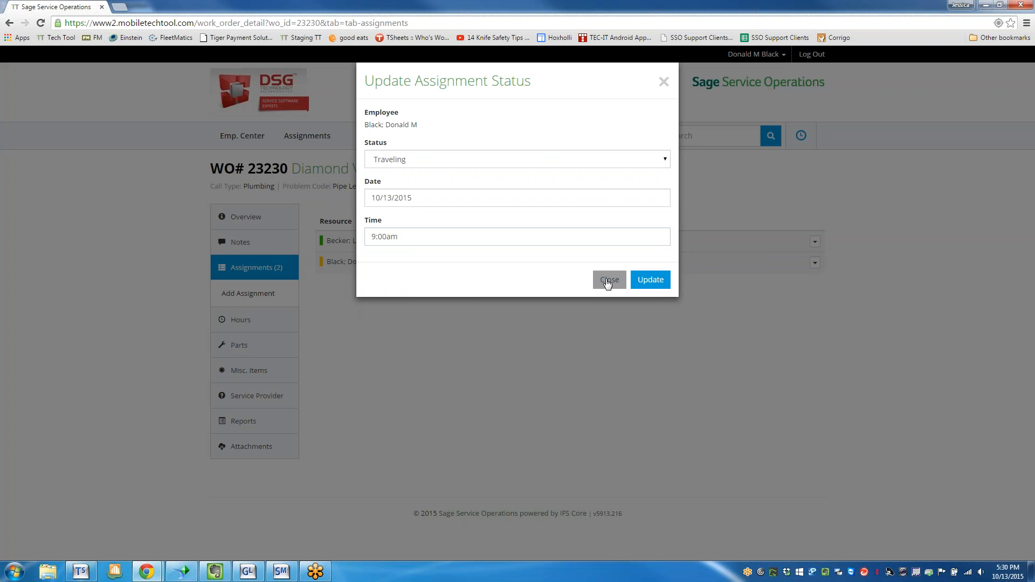
{"action": "left_click", "coordinate": [648, 289]}
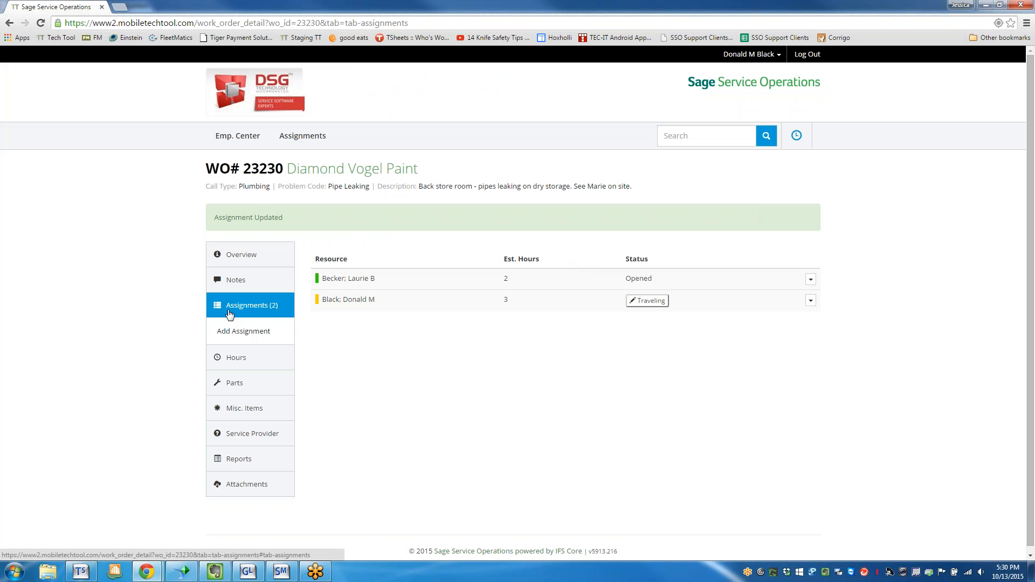
Update the logged-in technician's assignment status to Started with the time 9:30am.
{"action": "left_click", "coordinate": [660, 300]}
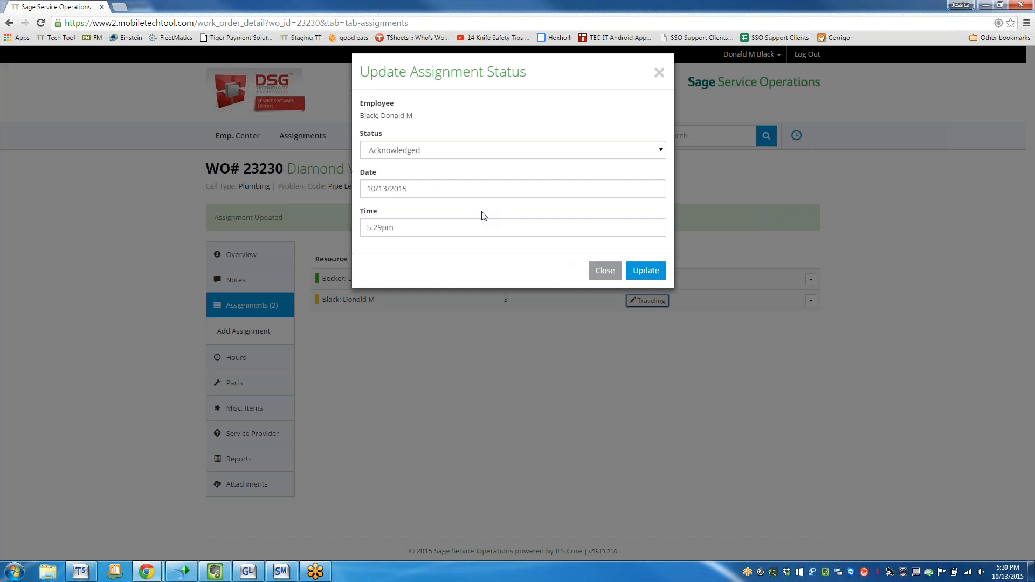
{"action": "left_click", "coordinate": [462, 161]}
{"action": "left_click", "coordinate": [462, 194]}
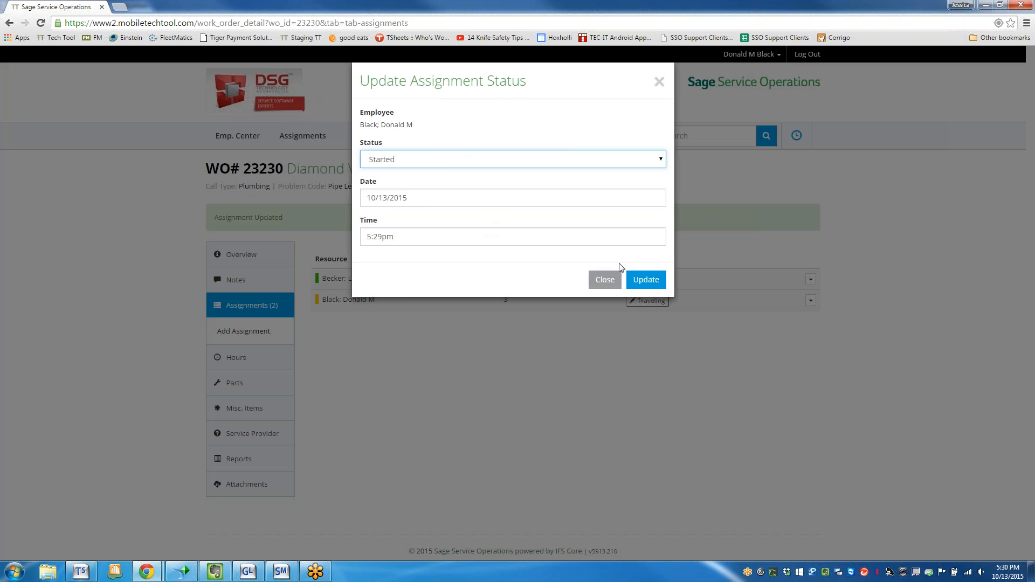
{"action": "left_click_drag", "start_coordinate": [400, 237], "coordinate": [364, 237]}
{"action": "type", "text": "9:P"}
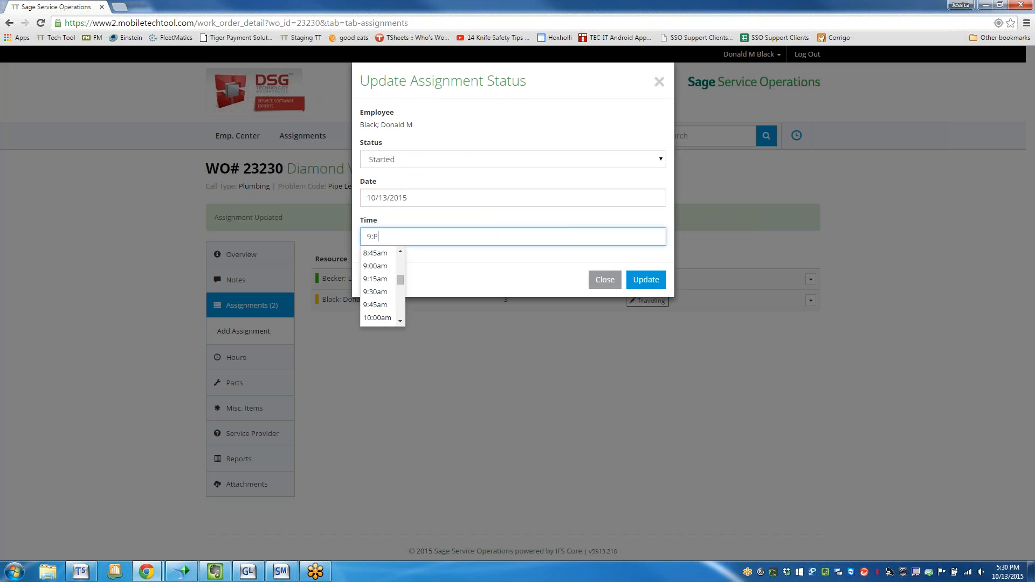
{"action": "key", "text": "BackSpace"}
{"action": "type", "text": "30am"}
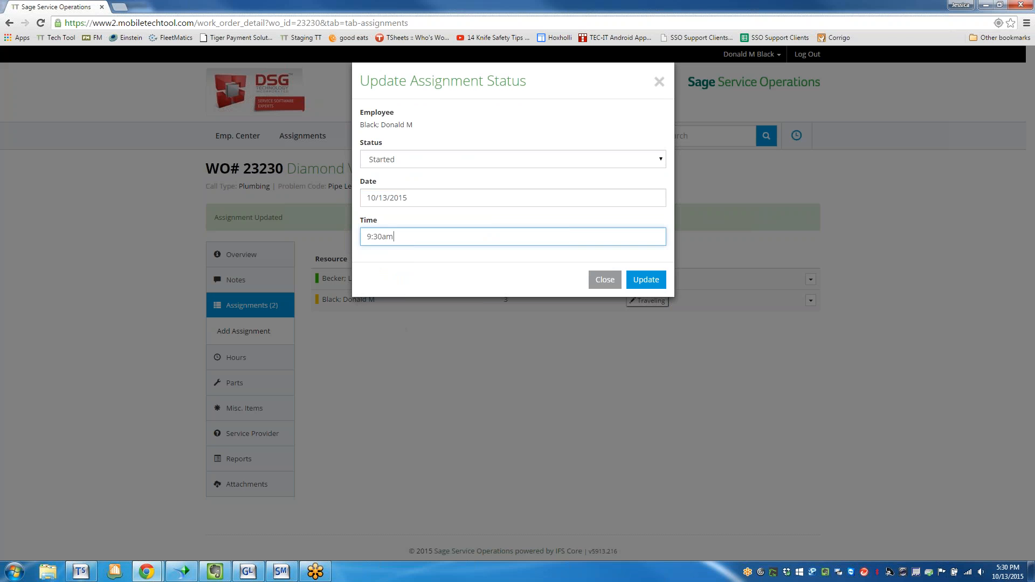
{"action": "key", "text": "Return"}
{"action": "left_click", "coordinate": [646, 279]}
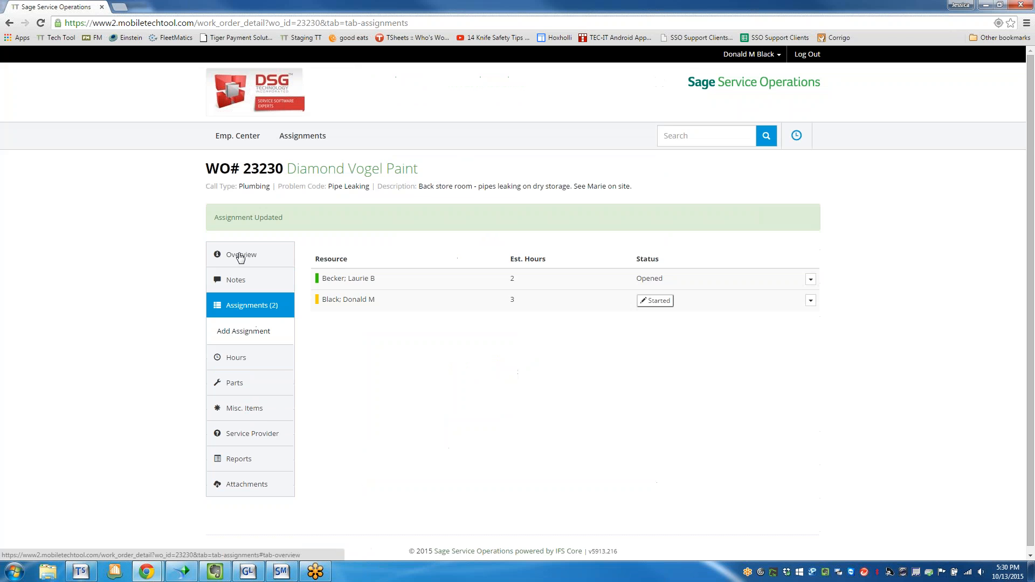
Look up the service site's work order history from the work order's overview, and reopen the Pipe Leaking work order.
{"action": "left_click", "coordinate": [240, 256]}
{"action": "scroll", "coordinate": [546, 389], "scroll_direction": "down", "scroll_amount": 3}
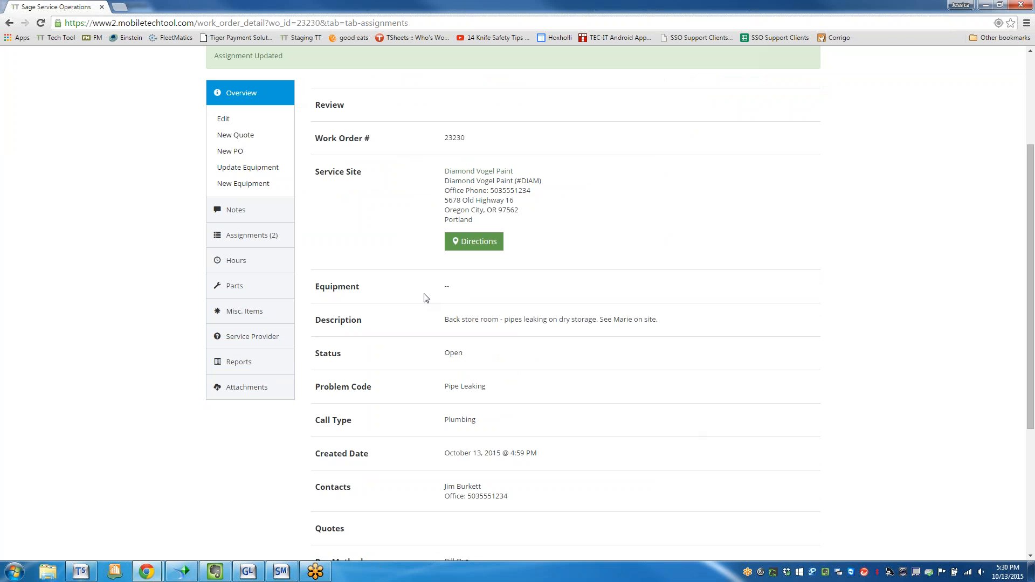
{"action": "left_click", "coordinate": [479, 171]}
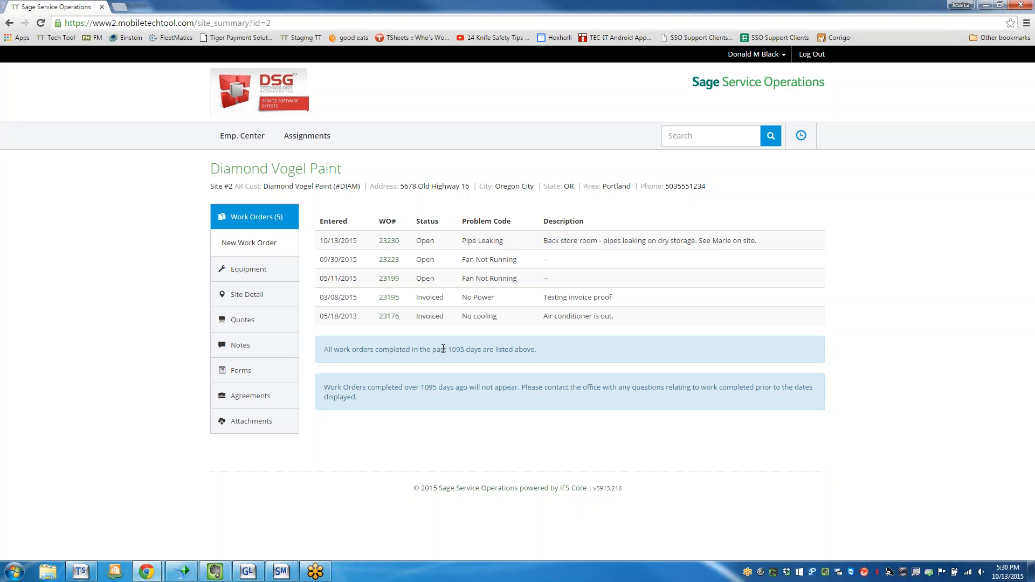
{"action": "left_click", "coordinate": [390, 243]}
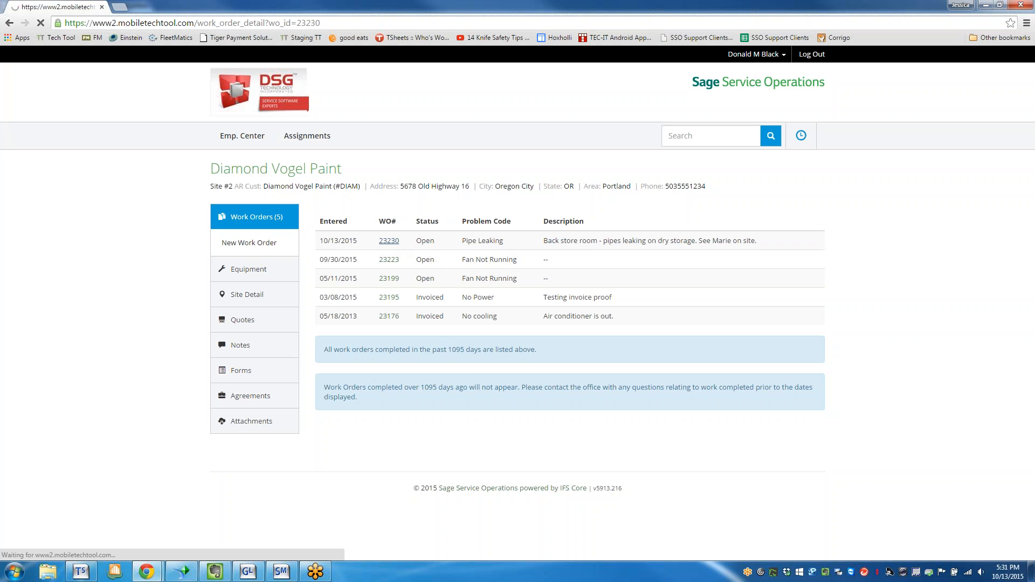
{"action": "scroll", "coordinate": [387, 274], "scroll_direction": "down", "scroll_amount": 1}
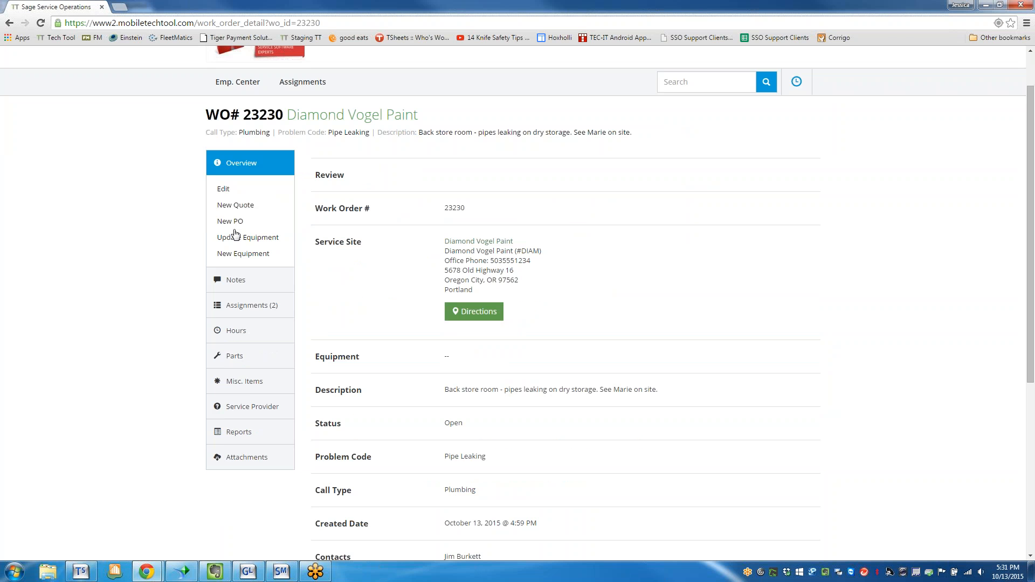
{"action": "scroll", "coordinate": [372, 334], "scroll_direction": "down", "scroll_amount": 1}
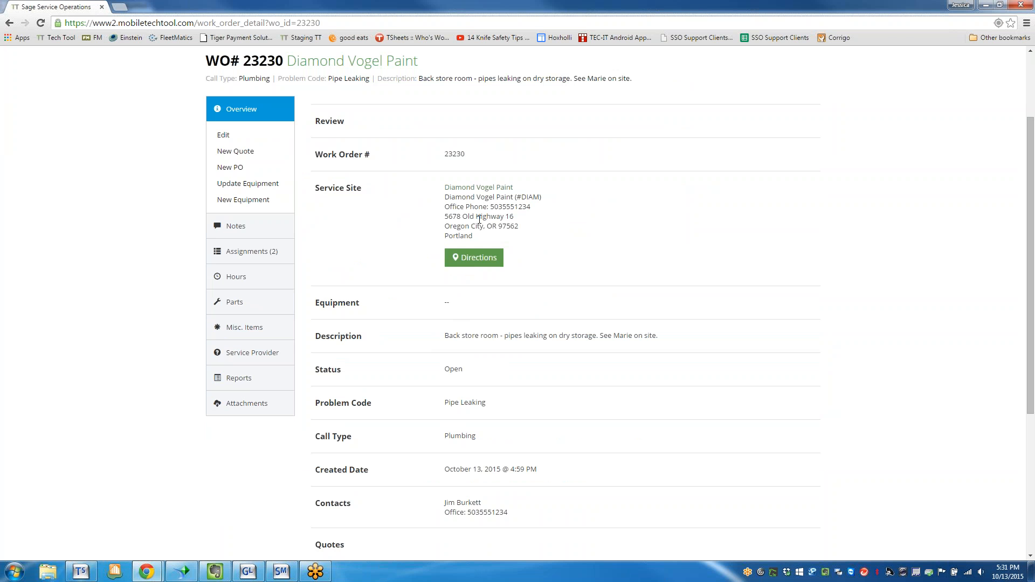
Go back to the service site's work order history and review the overview of the No cooling work order entered 05/18/2013.
{"action": "left_click", "coordinate": [468, 188]}
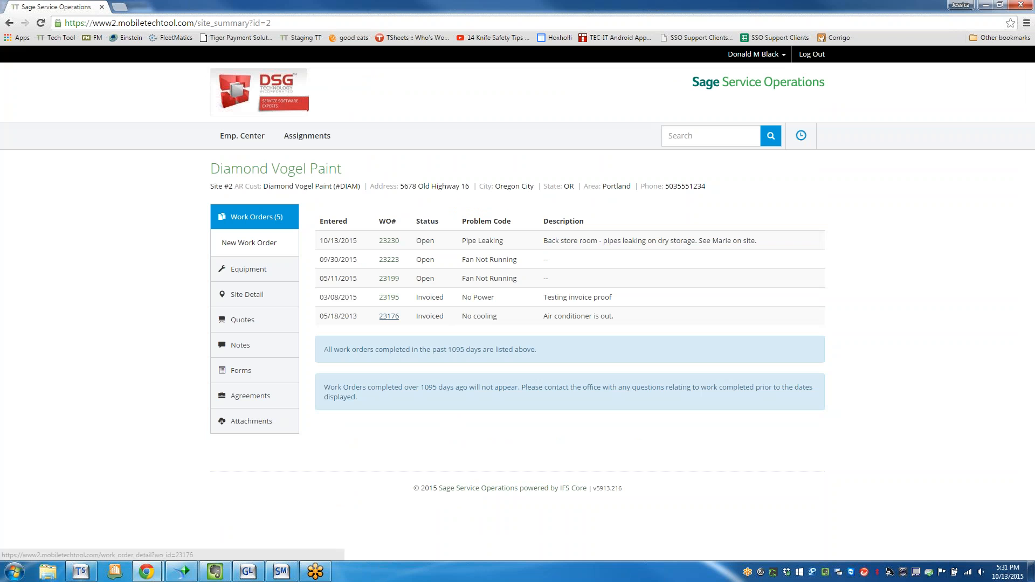
{"action": "left_click", "coordinate": [389, 316]}
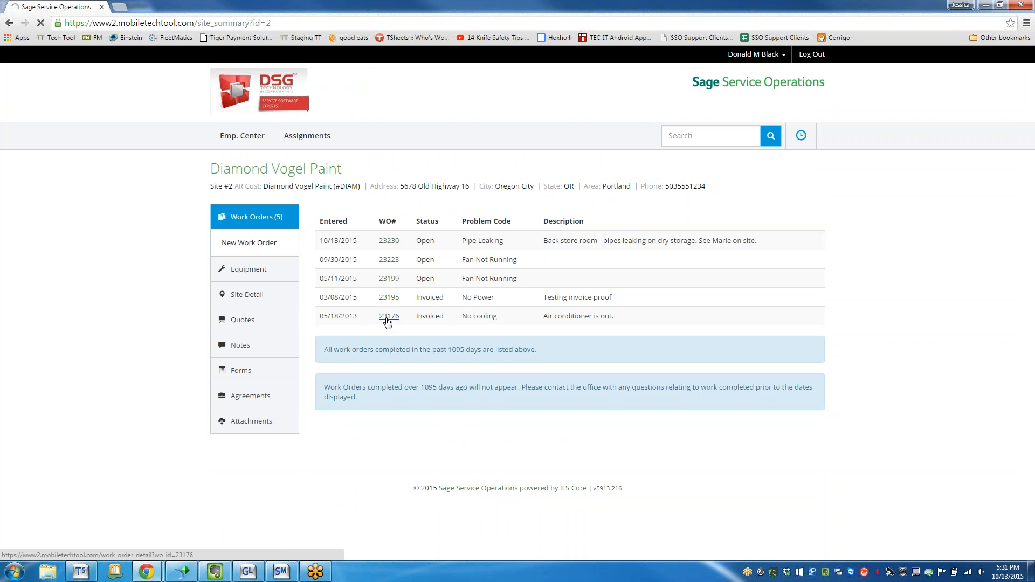
{"action": "scroll", "coordinate": [437, 377], "scroll_direction": "down", "scroll_amount": 1}
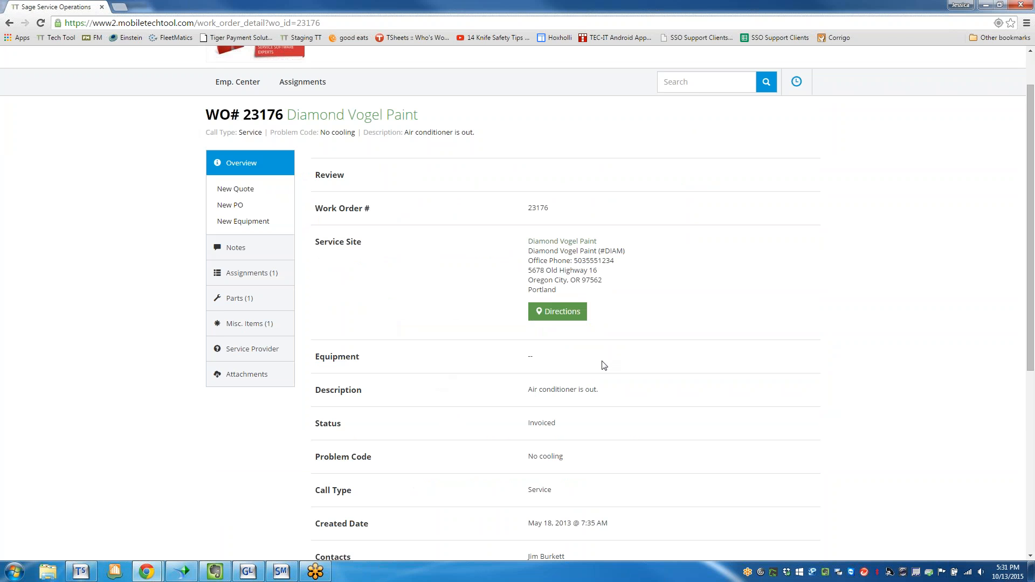
{"action": "scroll", "coordinate": [603, 366], "scroll_direction": "up", "scroll_amount": 1}
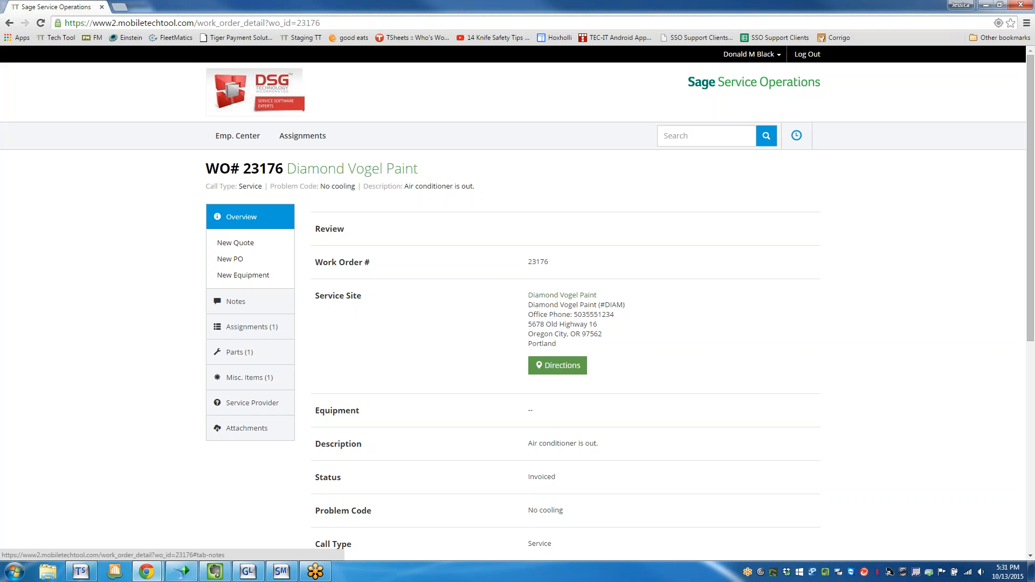
View the work order's parts, check the Fan Unit's inventory part details, and close them.
{"action": "left_click", "coordinate": [237, 360]}
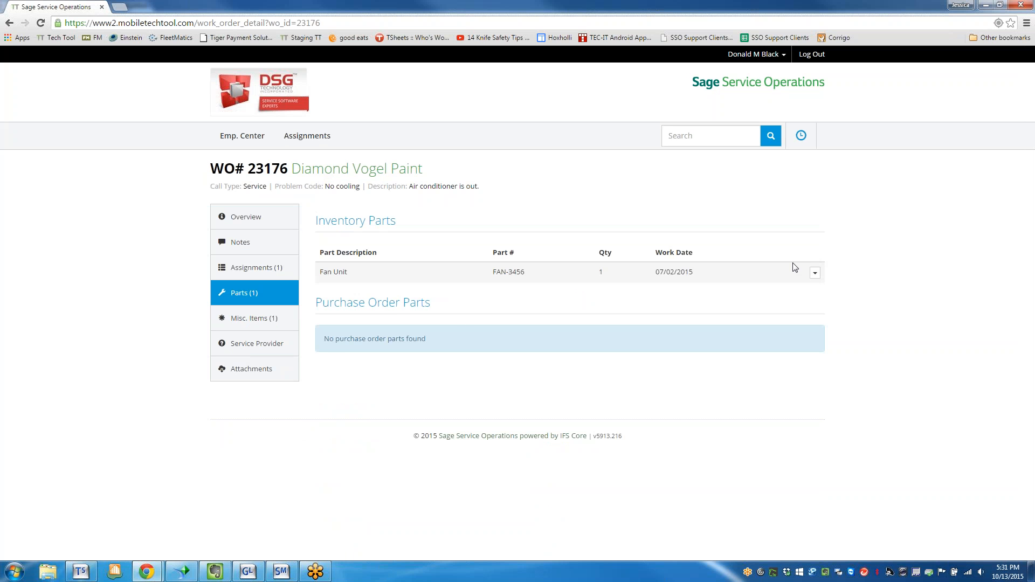
{"action": "left_click", "coordinate": [815, 273]}
{"action": "left_click", "coordinate": [583, 311]}
{"action": "left_click", "coordinate": [814, 273]}
{"action": "left_click", "coordinate": [779, 294]}
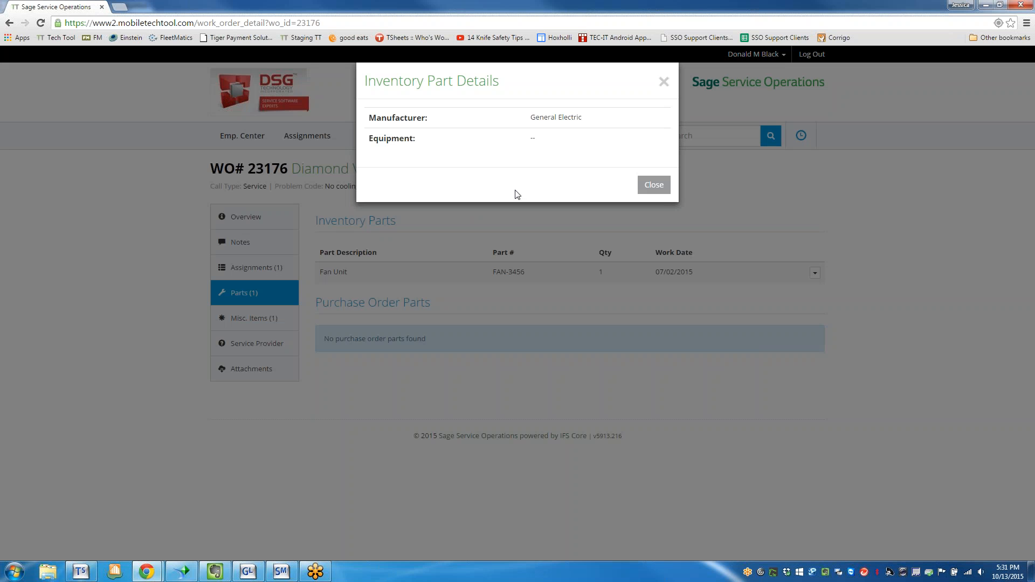
{"action": "left_click", "coordinate": [664, 81]}
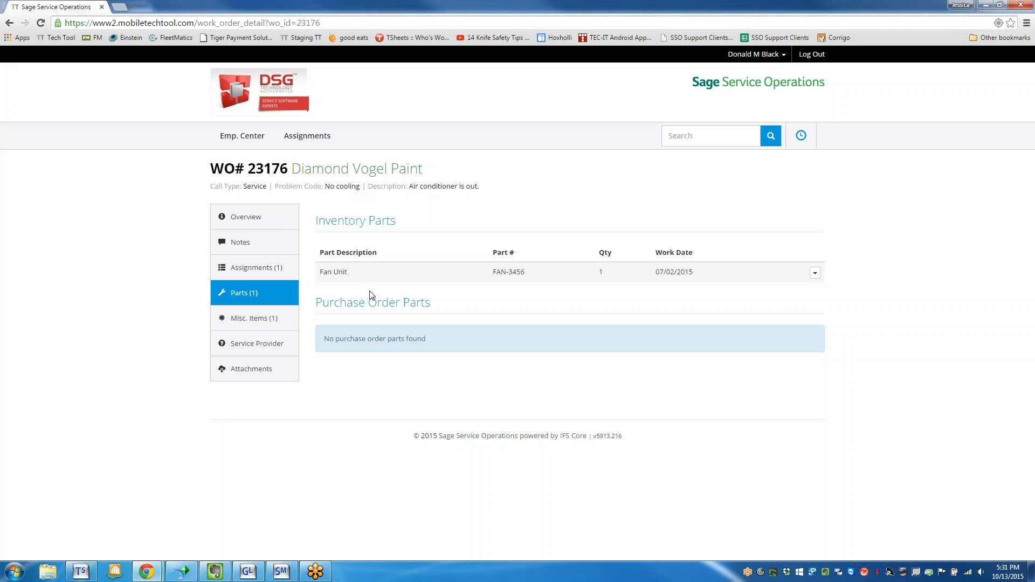
Return to the assignments list and switch it from the single day to the whole week.
{"action": "left_click", "coordinate": [295, 138]}
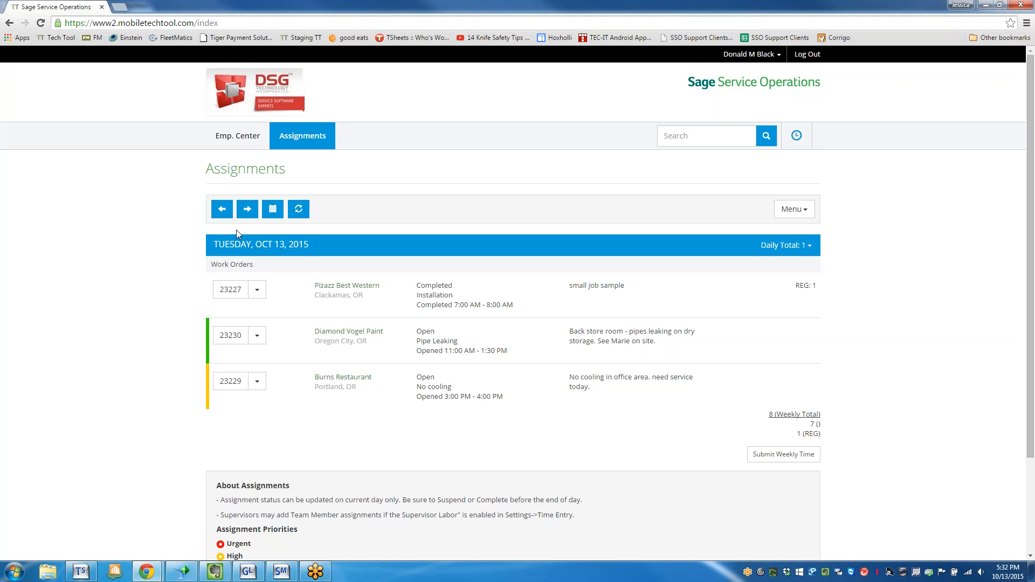
{"action": "left_click", "coordinate": [278, 216]}
{"action": "scroll", "coordinate": [797, 224], "scroll_direction": "down", "scroll_amount": 4}
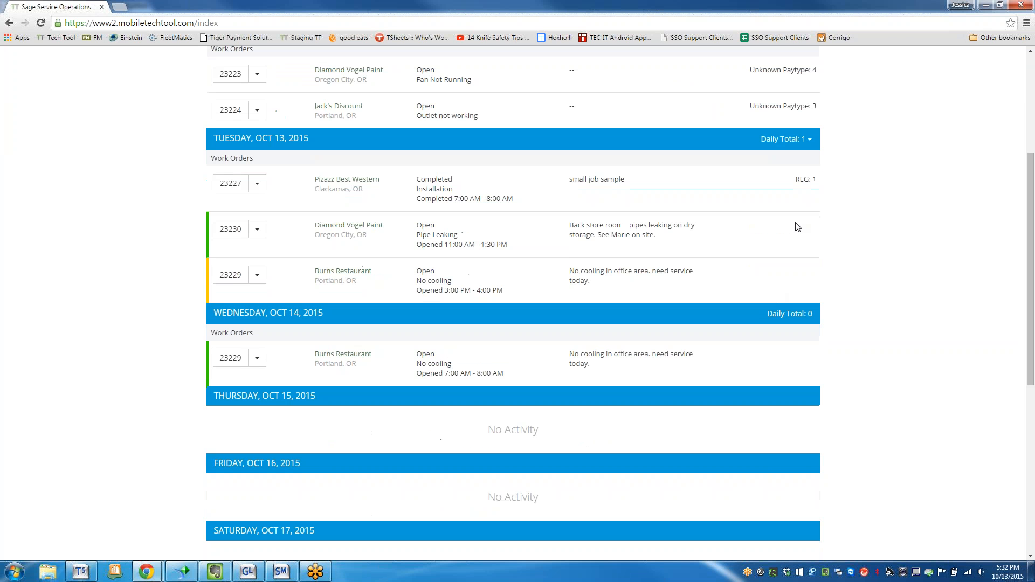
{"action": "scroll", "coordinate": [807, 358], "scroll_direction": "down", "scroll_amount": 6}
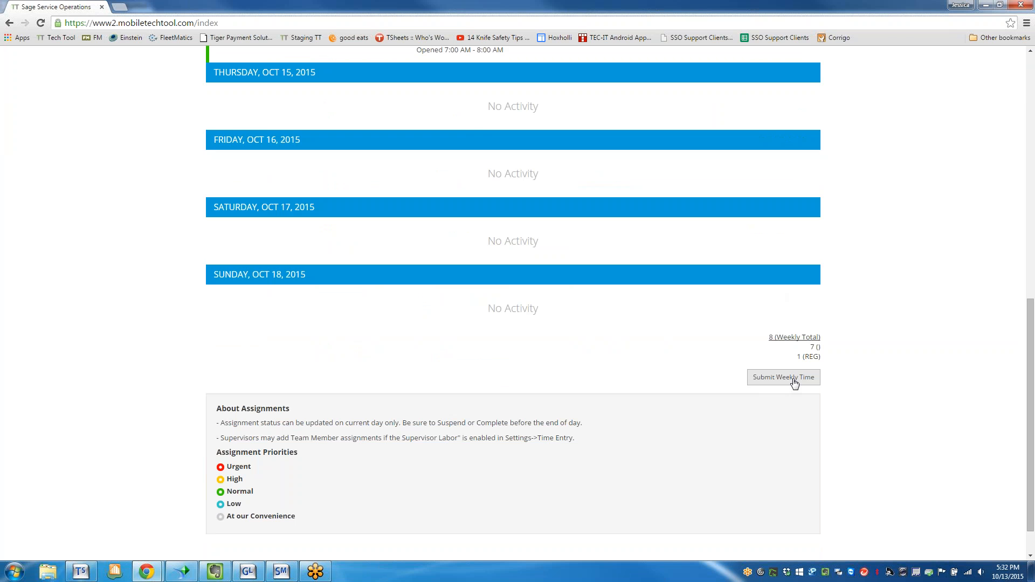
Start the weekly time submission, sign it, and certify that the reported time entries are complete and accurate.
{"action": "left_click", "coordinate": [794, 381]}
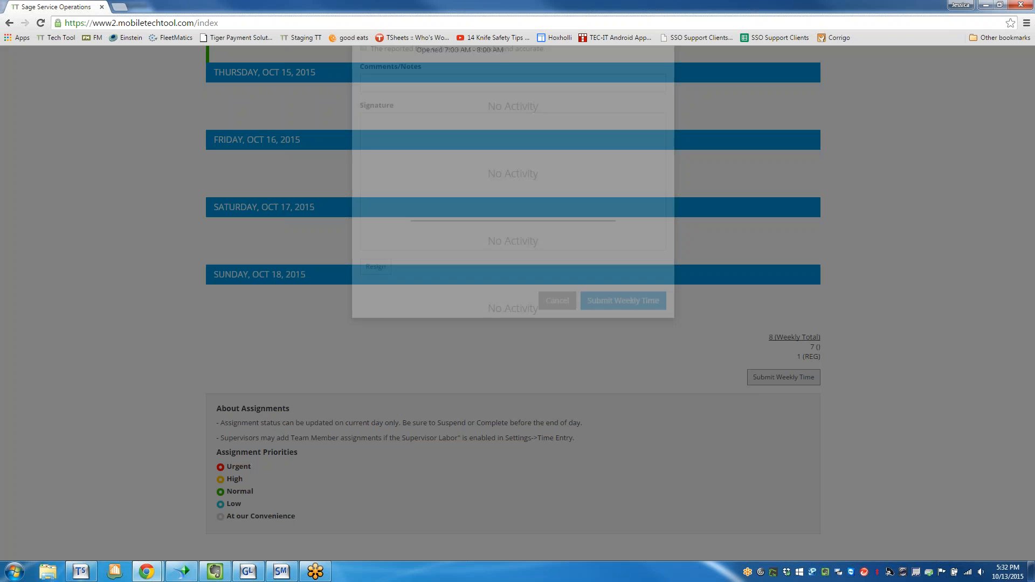
{"action": "mouse_move", "coordinate": [459, 271]}
{"action": "left_mouse_down"}
{"action": "mouse_move", "coordinate": [434, 244]}
{"action": "mouse_move", "coordinate": [554, 261]}
{"action": "mouse_move", "coordinate": [601, 242]}
{"action": "left_mouse_up"}
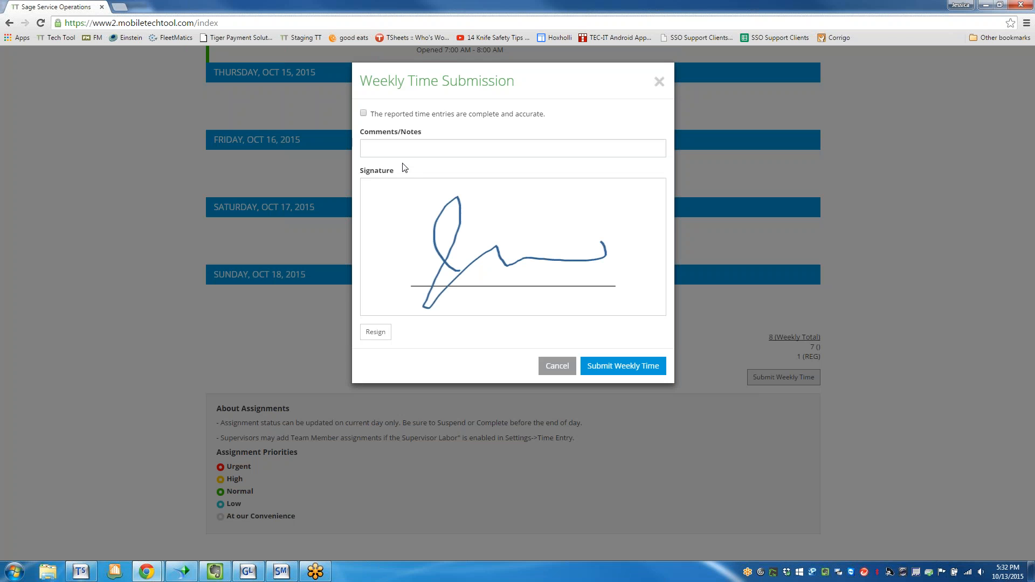
{"action": "left_click", "coordinate": [363, 115]}
Add the comment "vacation next week" and submit the weekly time to payroll.
{"action": "left_click", "coordinate": [480, 148]}
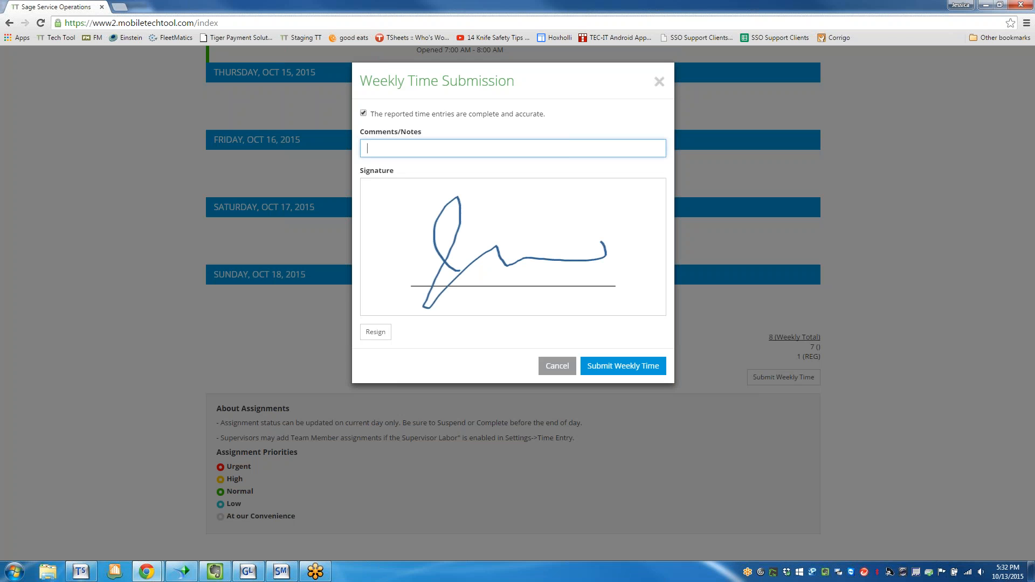
{"action": "type", "text": "vacation next week"}
{"action": "left_click", "coordinate": [619, 367]}
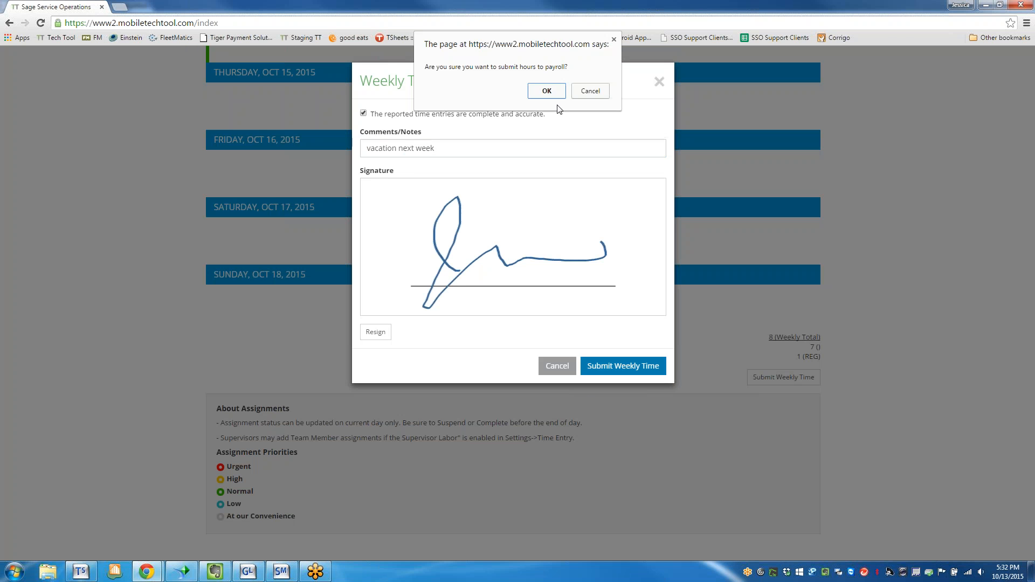
{"action": "left_click", "coordinate": [544, 90]}
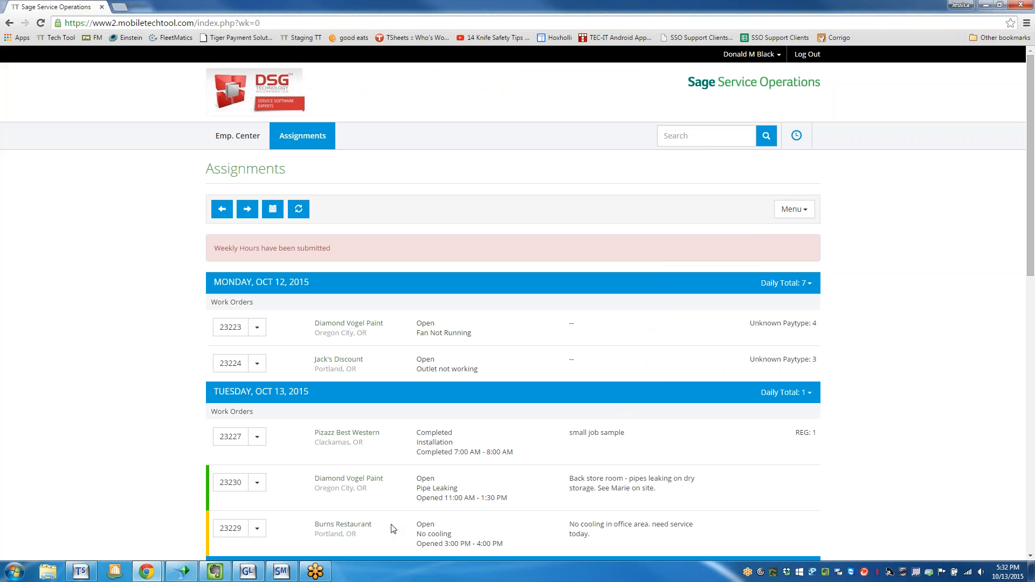
Review the week's assignments from Monday to Sunday, the weekly hours total and the time submission status.
{"action": "scroll", "coordinate": [407, 481], "scroll_direction": "down", "scroll_amount": 6}
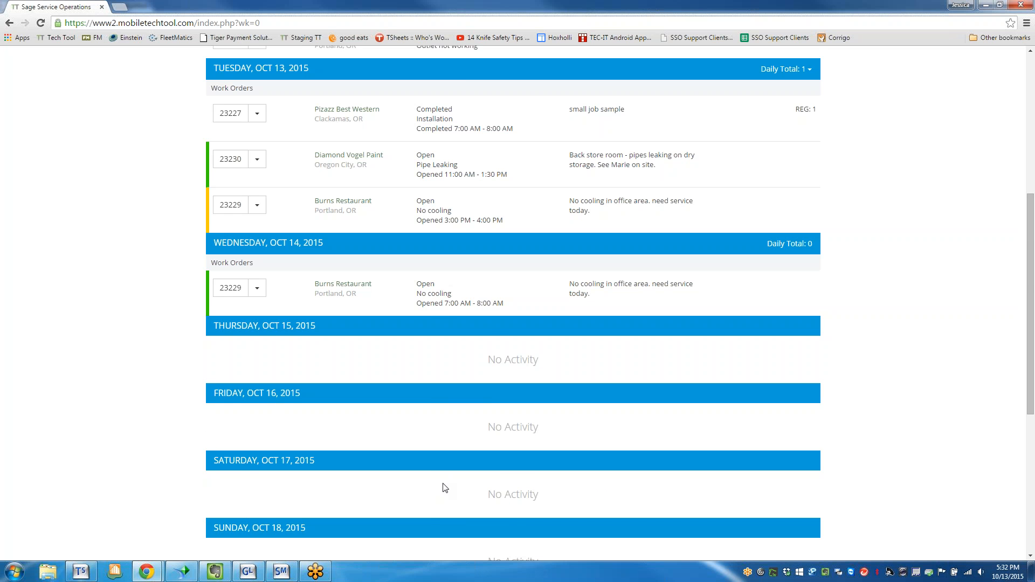
{"action": "scroll", "coordinate": [445, 485], "scroll_direction": "down", "scroll_amount": 4}
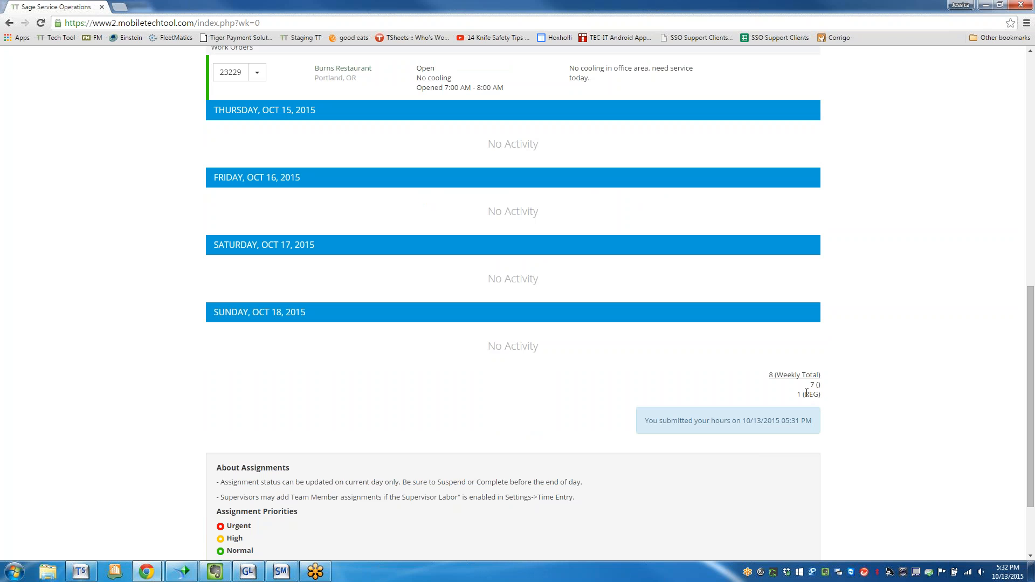
{"action": "scroll", "coordinate": [566, 447], "scroll_direction": "up", "scroll_amount": 10}
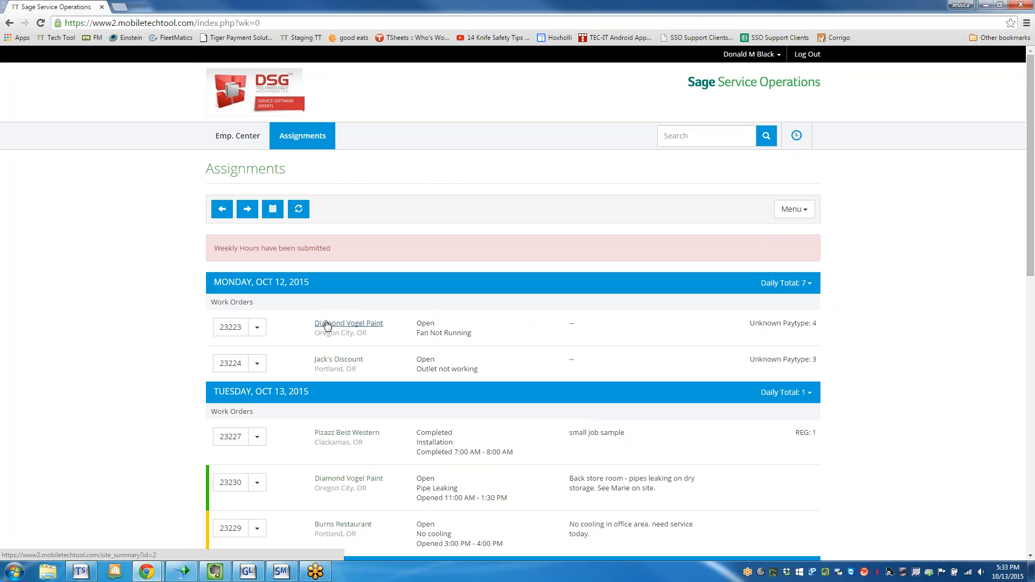
{"action": "scroll", "coordinate": [327, 324], "scroll_direction": "down", "scroll_amount": 1}
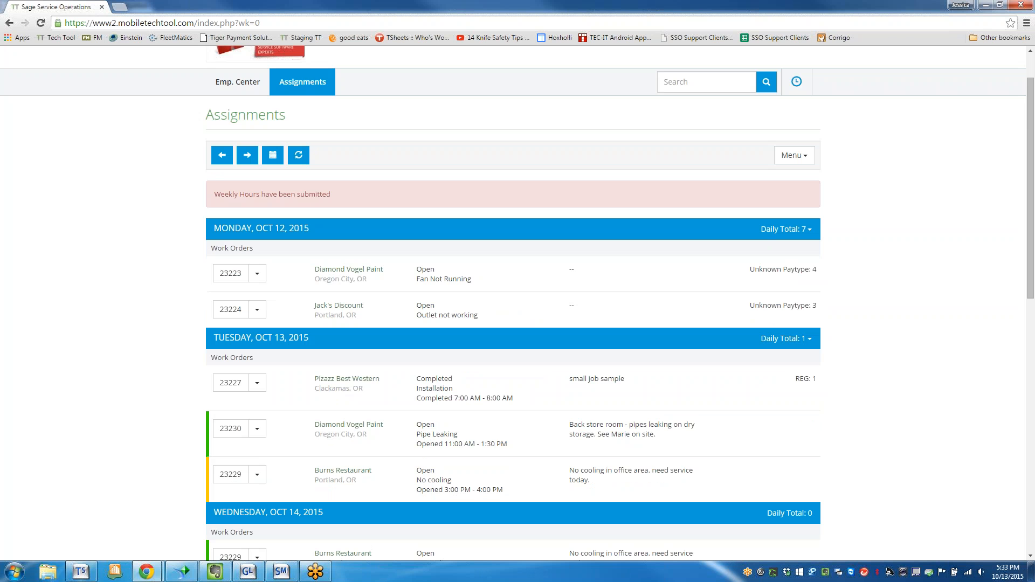
{"action": "scroll", "coordinate": [327, 325], "scroll_direction": "down", "scroll_amount": 1}
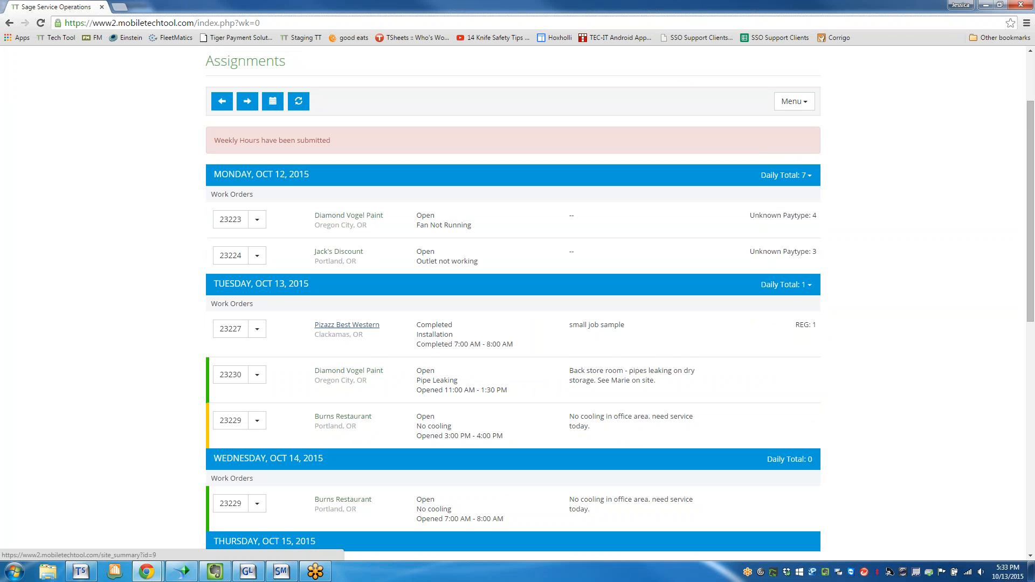
{"action": "scroll", "coordinate": [326, 325], "scroll_direction": "down", "scroll_amount": 1}
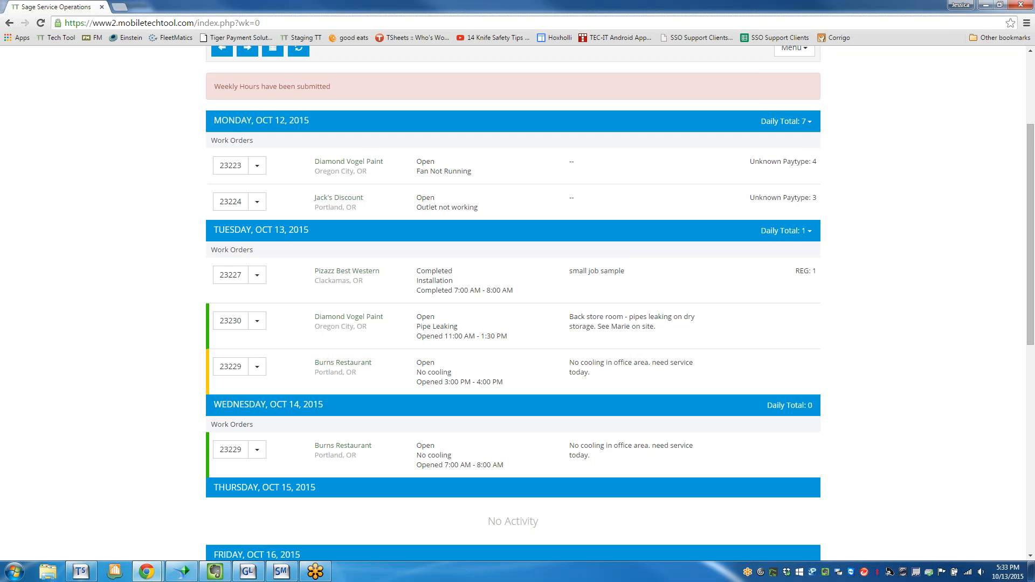
{"action": "scroll", "coordinate": [434, 319], "scroll_direction": "down", "scroll_amount": 1}
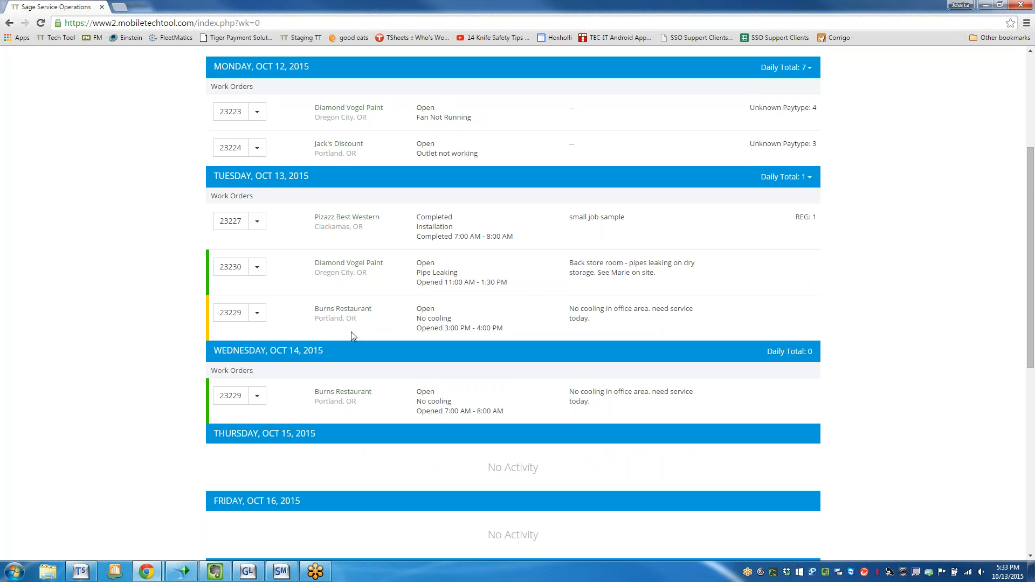
{"action": "scroll", "coordinate": [351, 332], "scroll_direction": "down", "scroll_amount": 2}
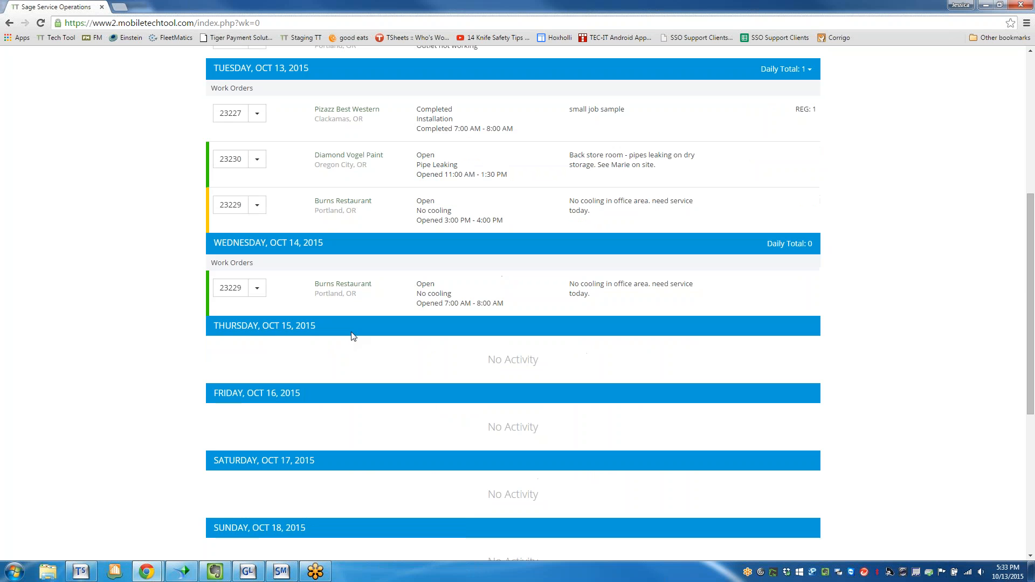
{"action": "scroll", "coordinate": [351, 336], "scroll_direction": "down", "scroll_amount": 2}
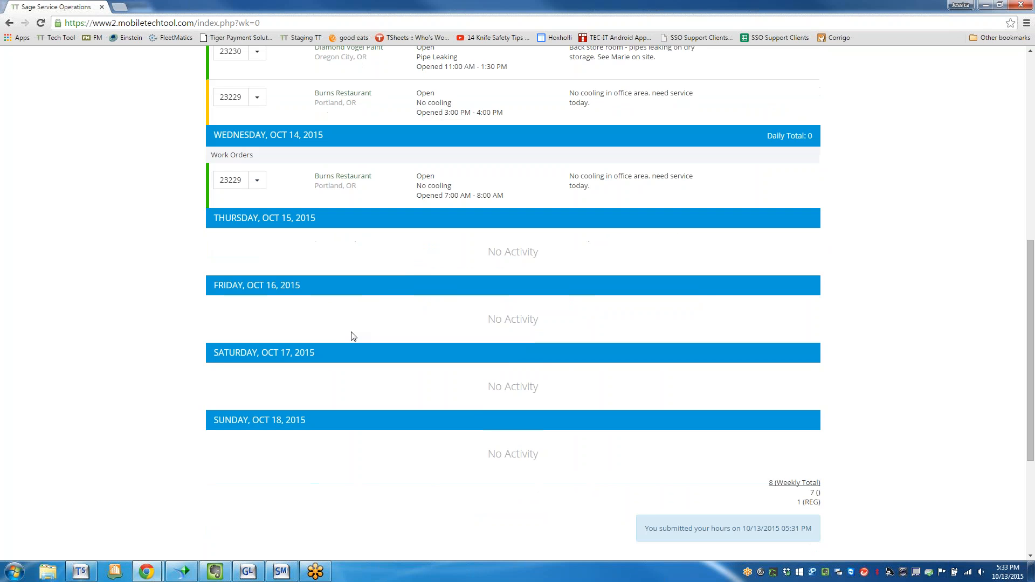
{"action": "scroll", "coordinate": [351, 336], "scroll_direction": "up", "scroll_amount": 8}
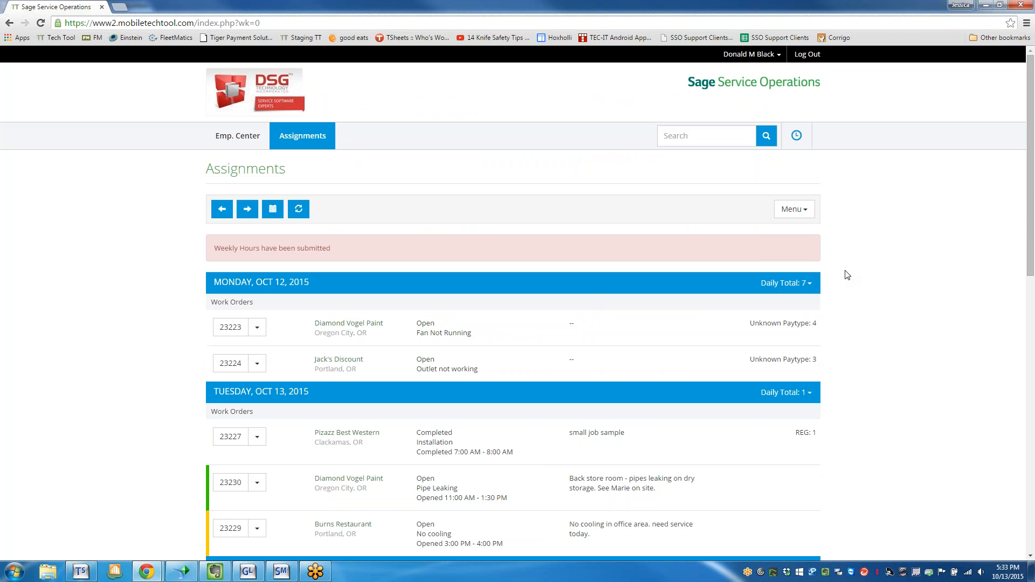
{"action": "scroll", "coordinate": [847, 275], "scroll_direction": "down", "scroll_amount": 1}
{"action": "scroll", "coordinate": [847, 275], "scroll_direction": "down", "scroll_amount": 1}
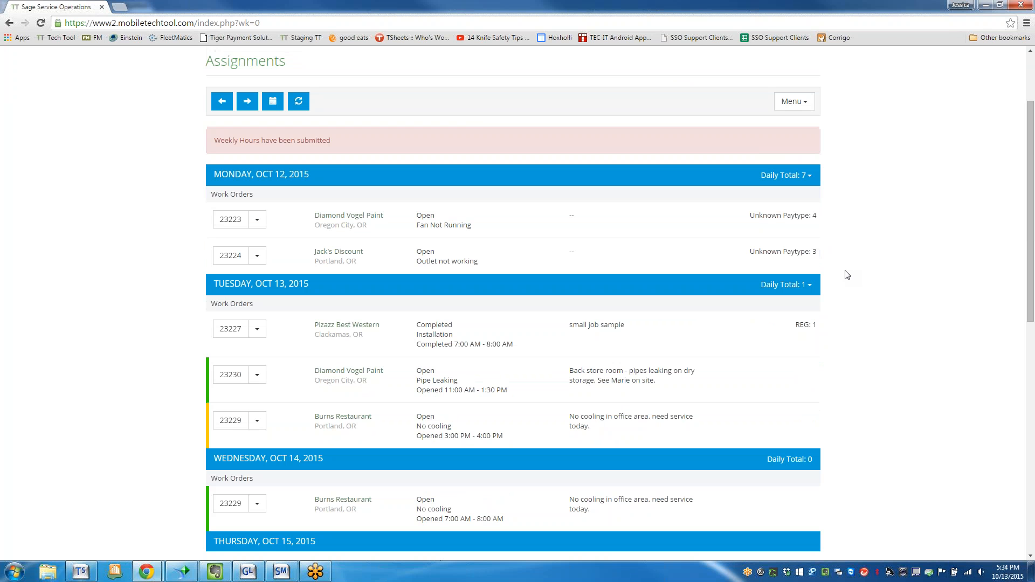
Switch the assignments list back to the single-day view for Tuesday, Oct 13, 2015.
{"action": "left_click", "coordinate": [271, 104]}
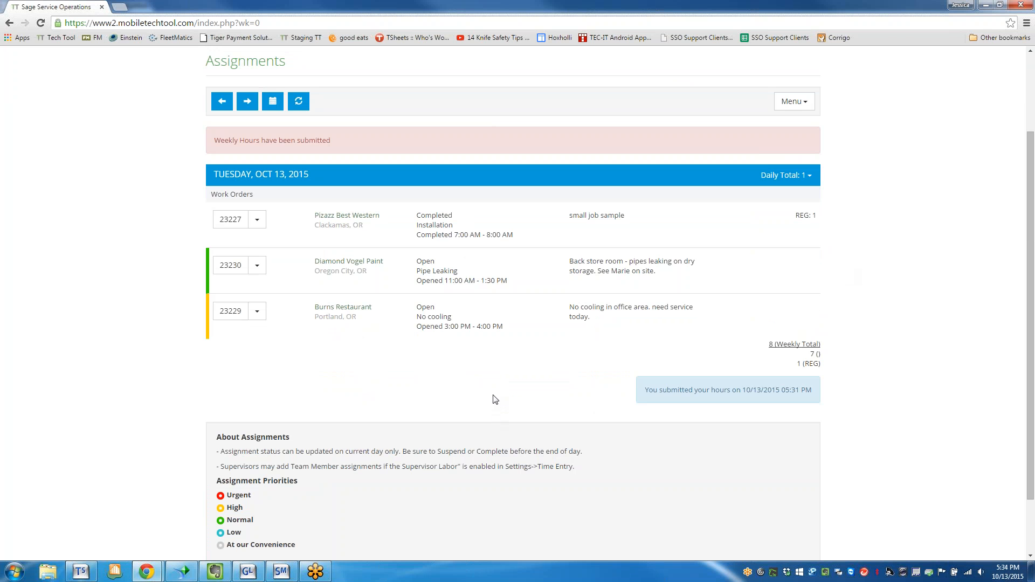
{"action": "scroll", "coordinate": [495, 400], "scroll_direction": "up", "scroll_amount": 1}
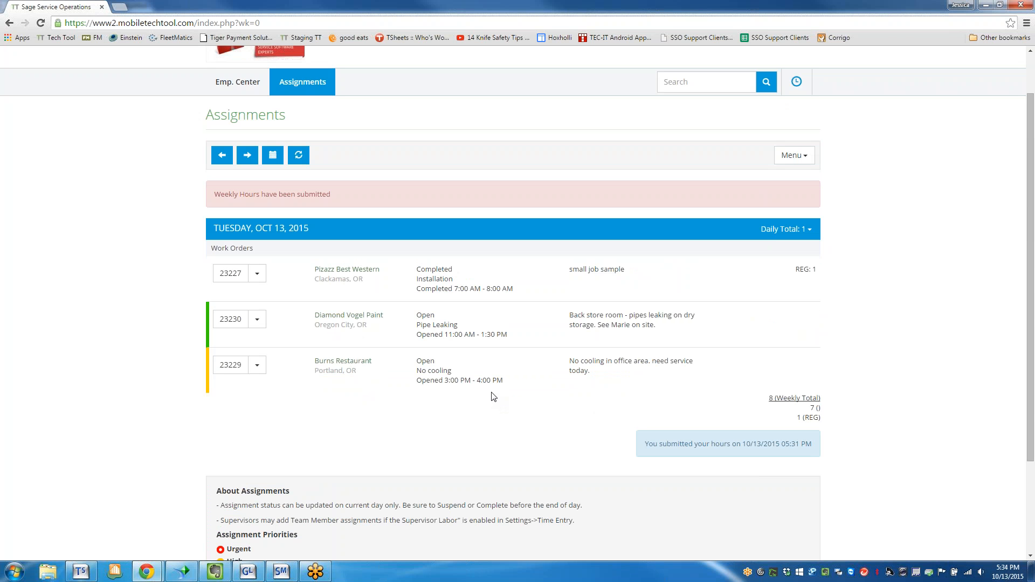
{"action": "scroll", "coordinate": [493, 396], "scroll_direction": "up", "scroll_amount": 1}
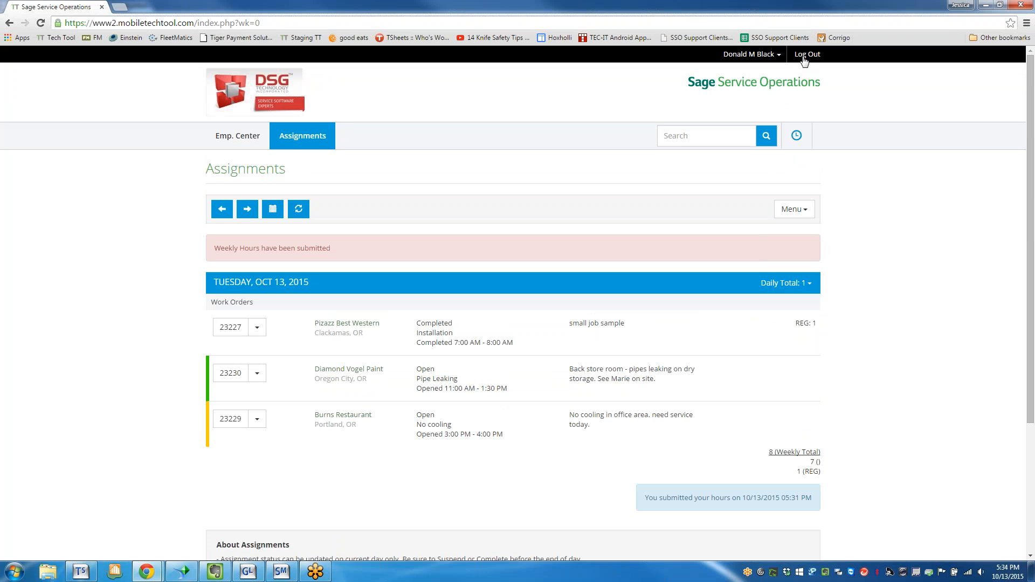